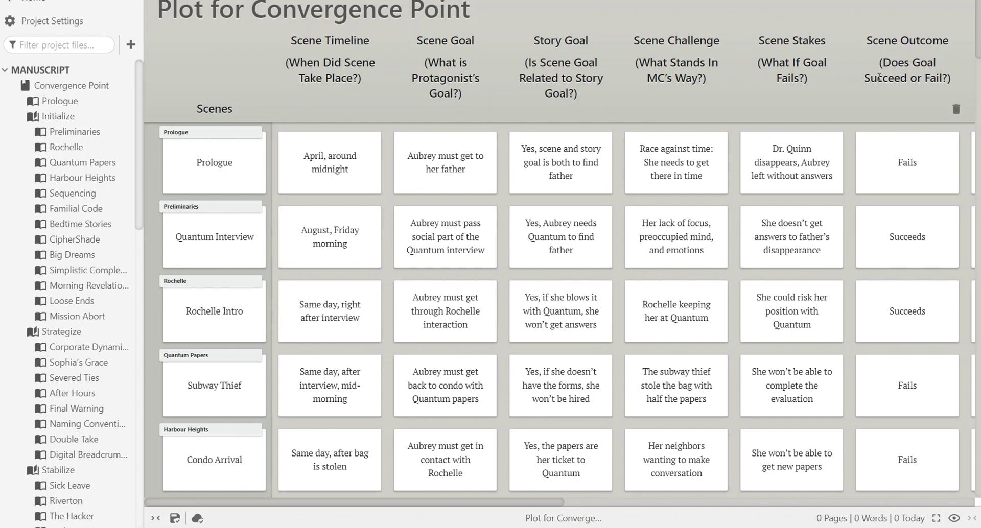
Review the Convergence Point plot grid, from the Scene Timeline column to the Arc of Change Tracker, and its lower scene rows.
scroll(879, 77, "right", 3)
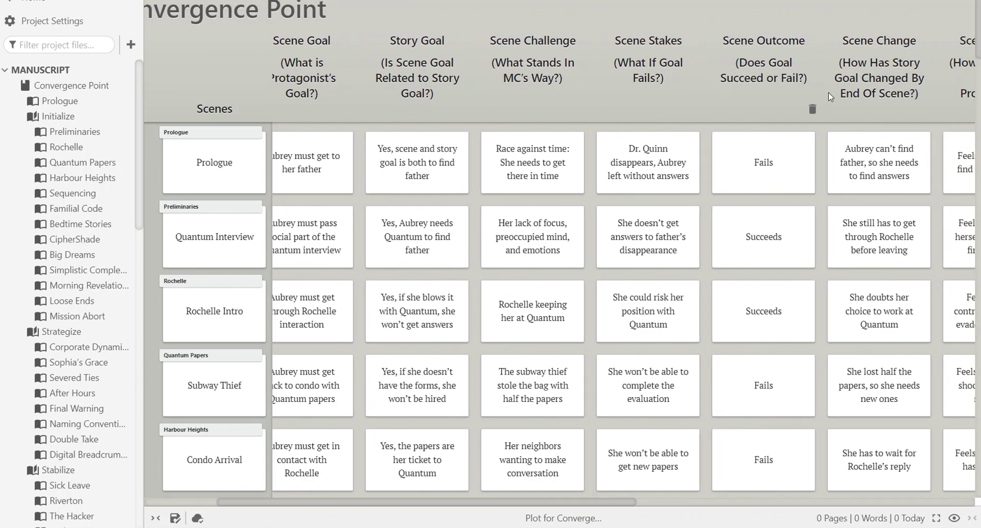
scroll(831, 97, "right", 2)
scroll(830, 96, "left", 2)
scroll(680, 66, "right", 2)
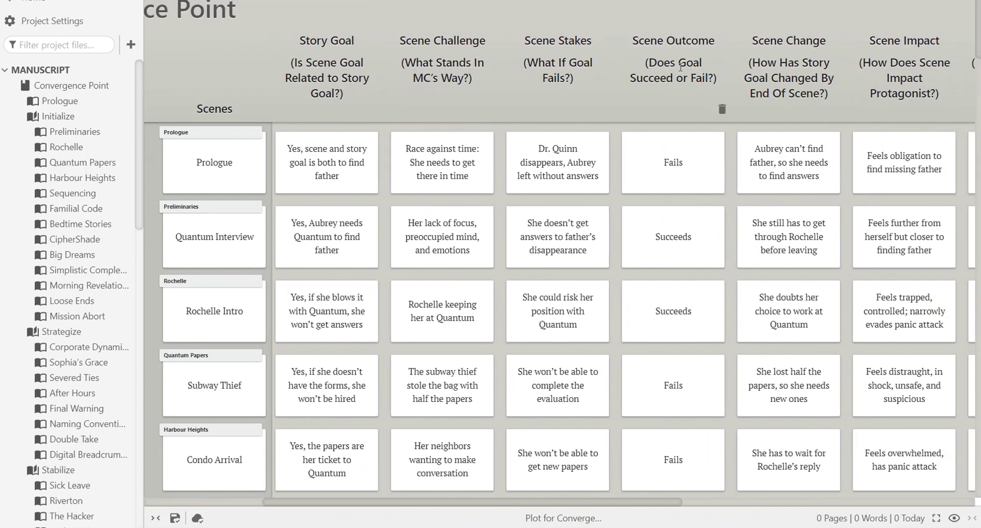
scroll(764, 73, "left", 2)
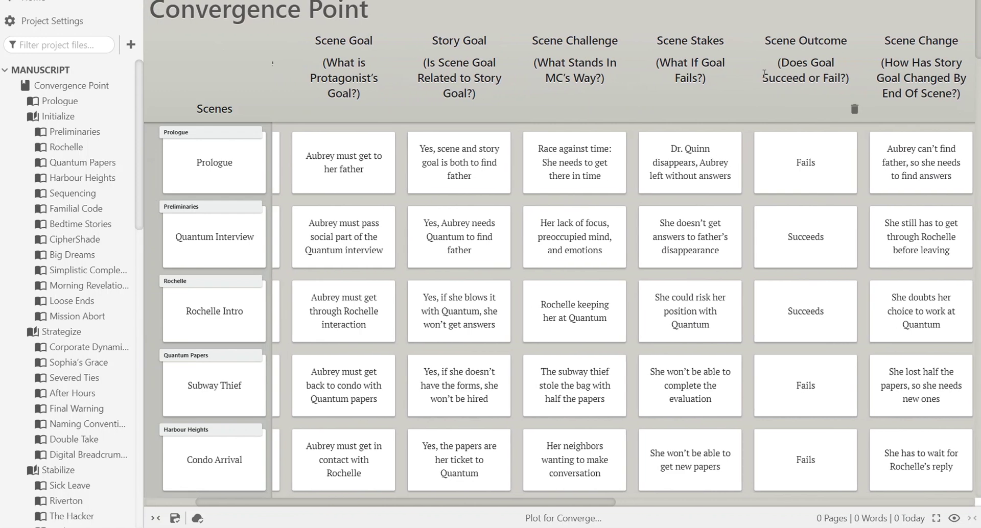
scroll(890, 71, "right", 2)
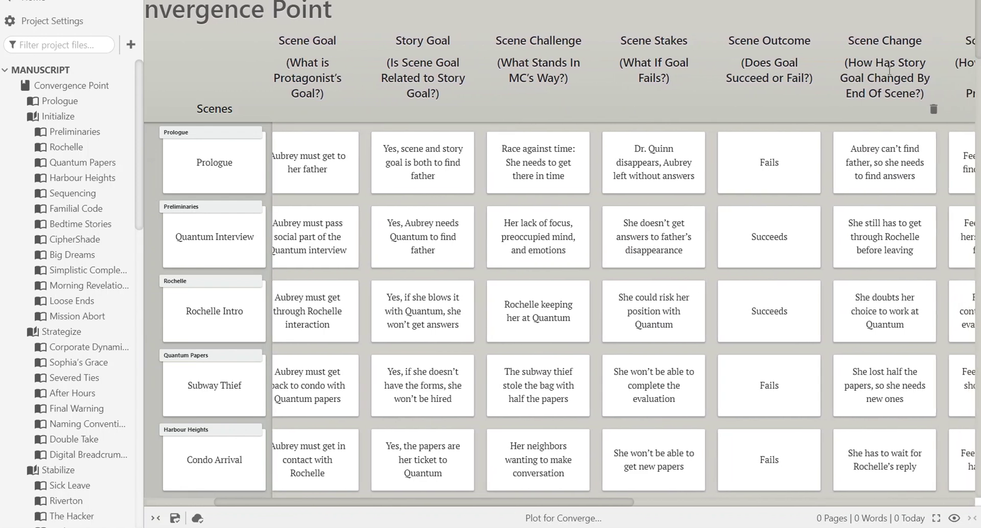
scroll(851, 61, "right", 8)
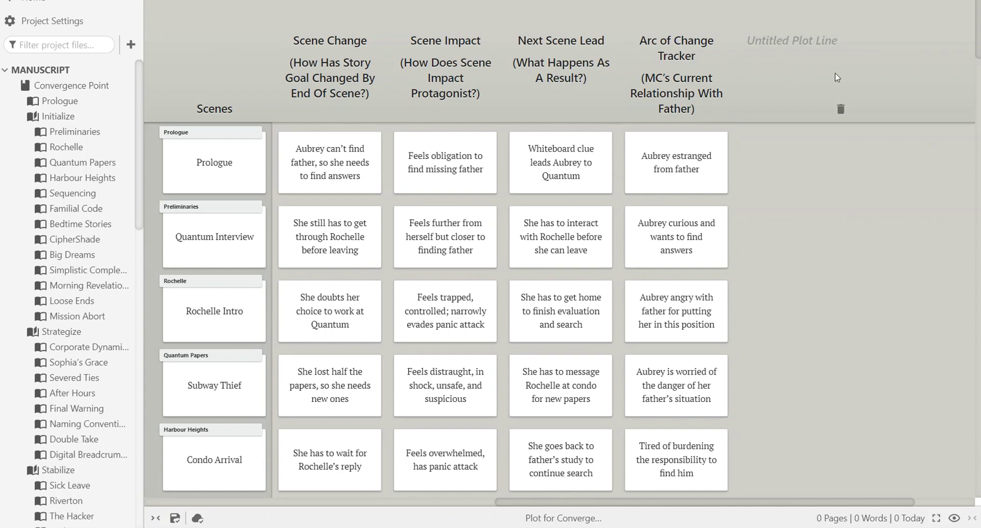
scroll(654, 67, "left", 10)
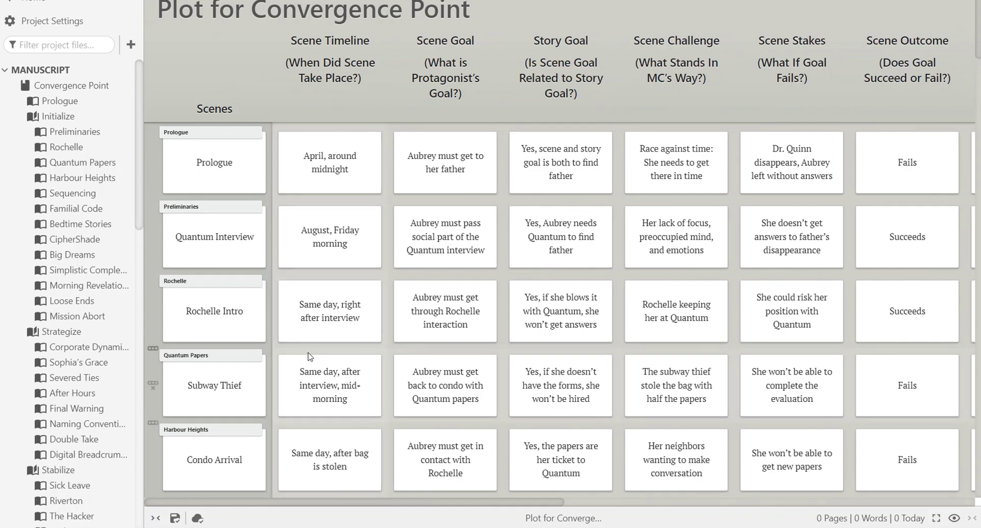
scroll(309, 358, "down", 8)
scroll(309, 358, "down", 9)
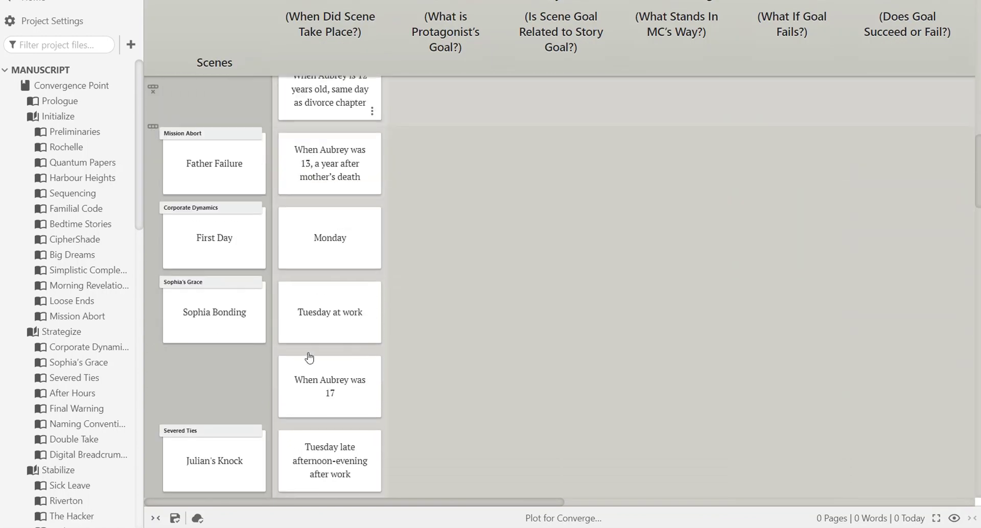
scroll(429, 171, "up", 5)
scroll(287, 287, "up", 12)
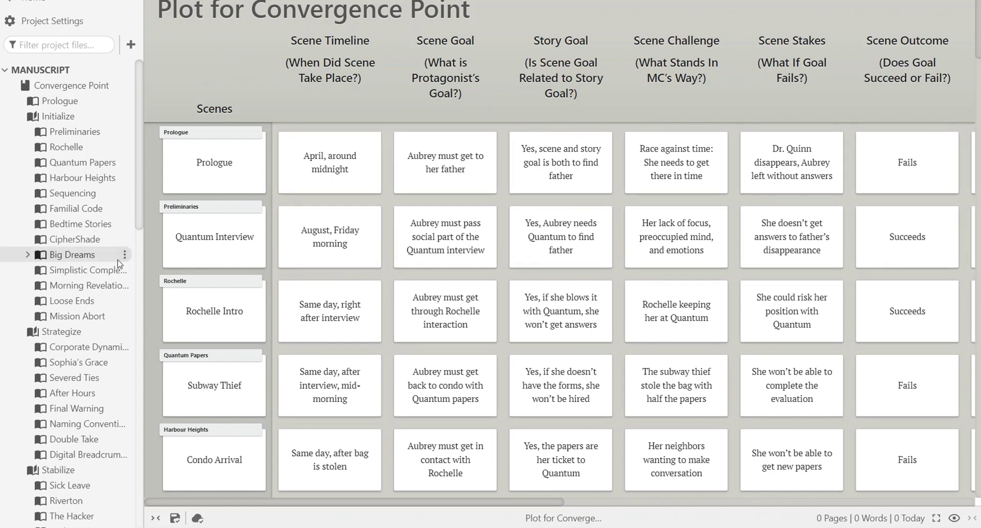
Open the Prologue and apply bold, italic and strikethrough to its first paragraph, removing each format again.
left_click(60, 100)
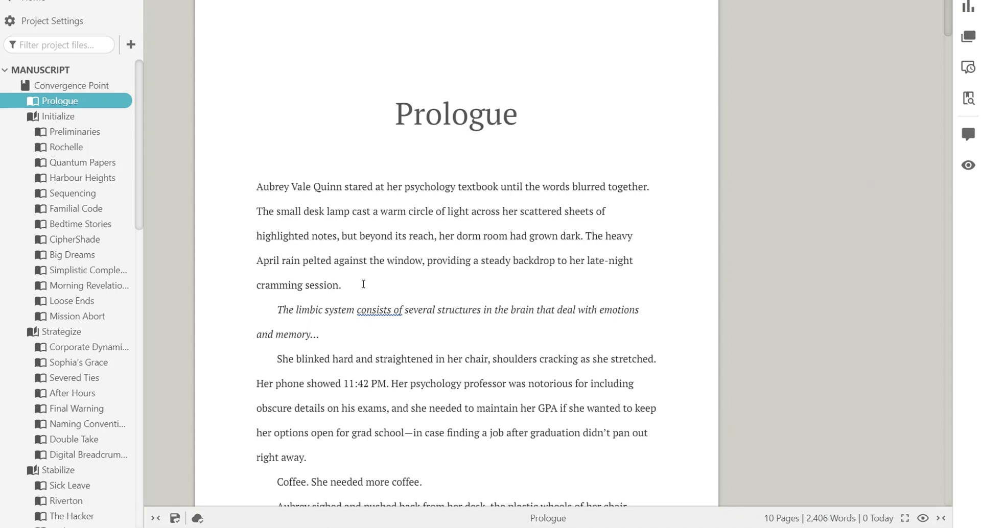
left_click_drag(363, 284, 260, 193)
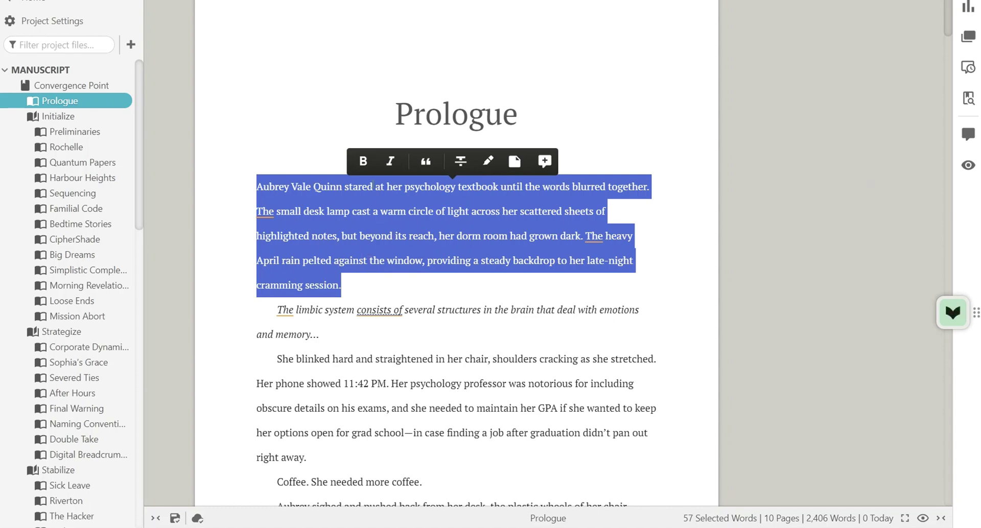
left_click(364, 163)
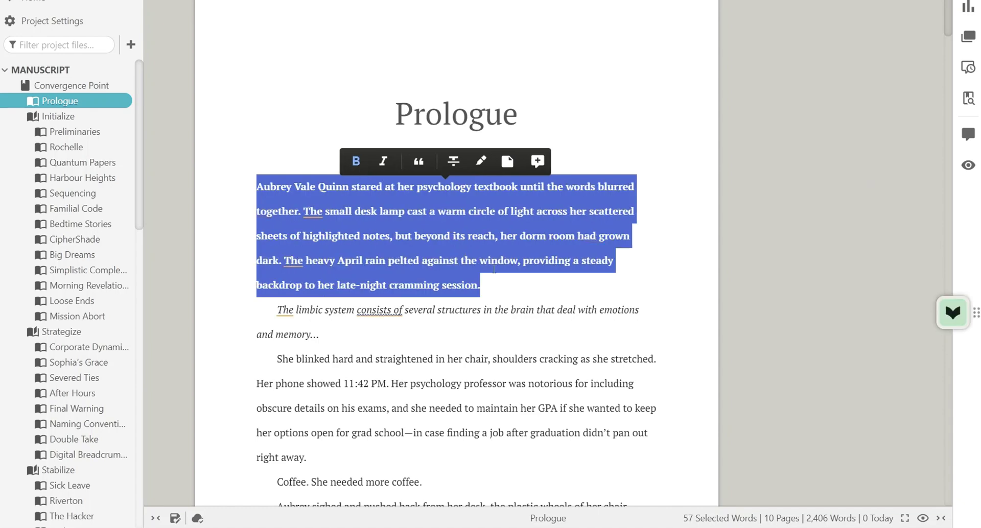
left_click(383, 162)
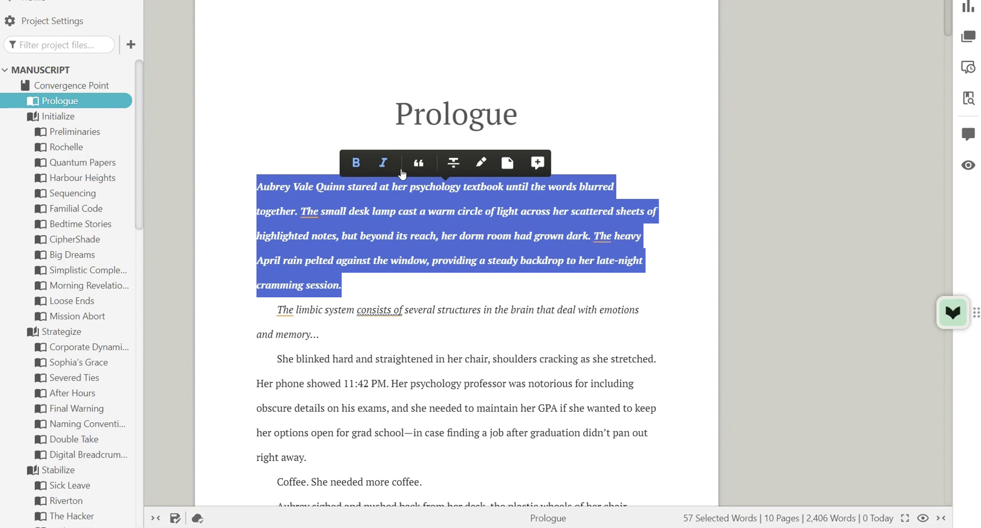
left_click(383, 162)
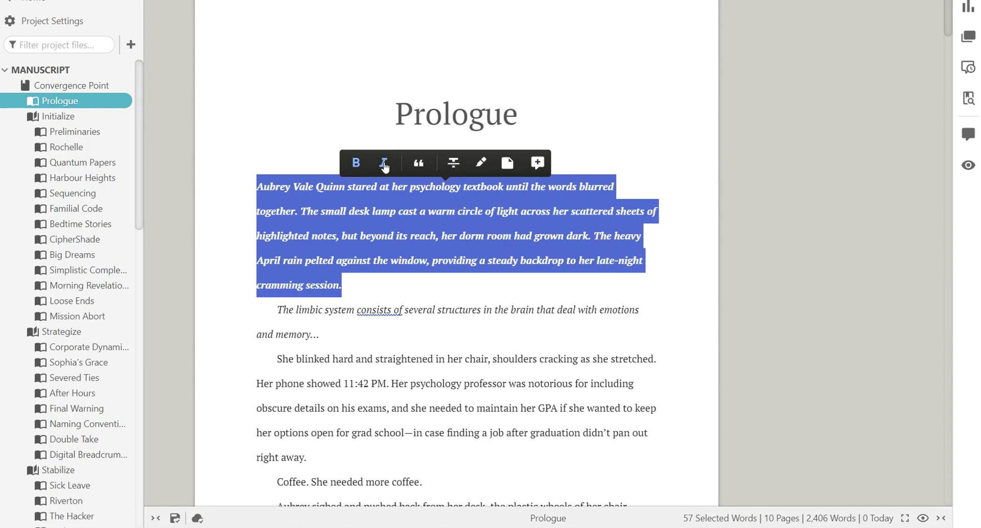
left_click(364, 162)
left_click(461, 162)
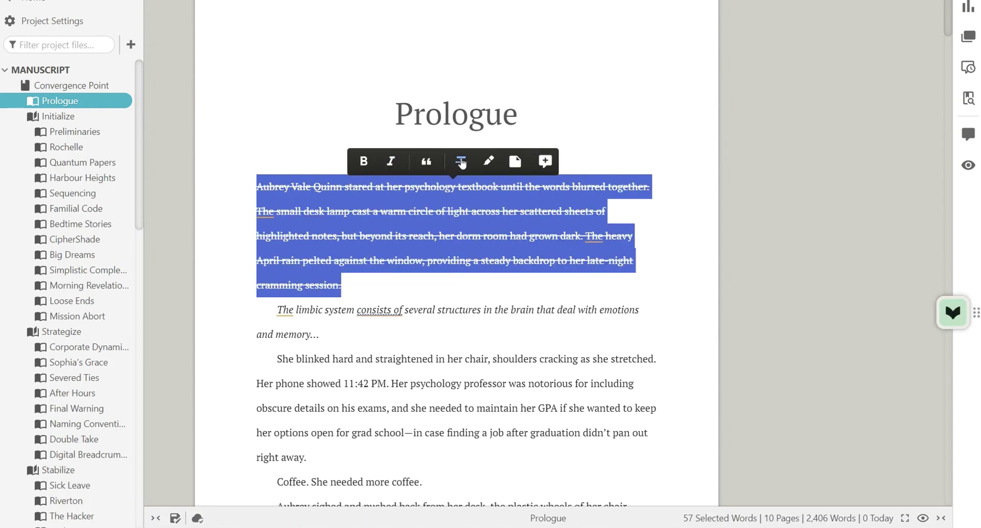
left_click(461, 162)
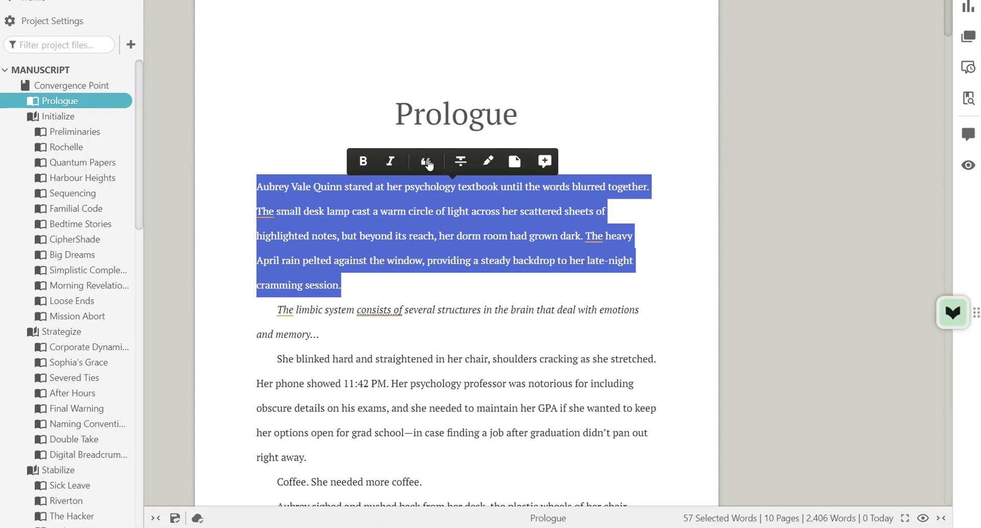
Try the two quote styles on the Prologue's first paragraph and return it to normal text.
left_click(428, 163)
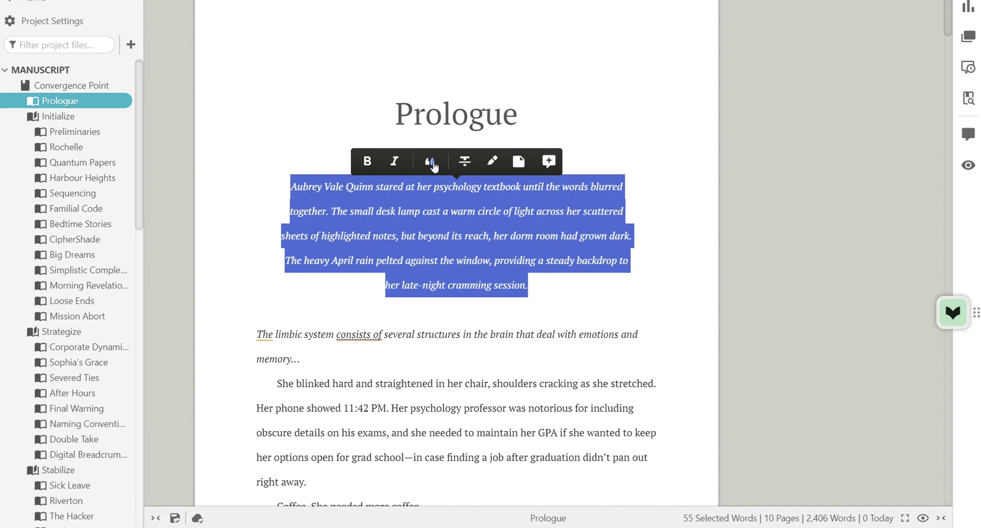
left_click(433, 164)
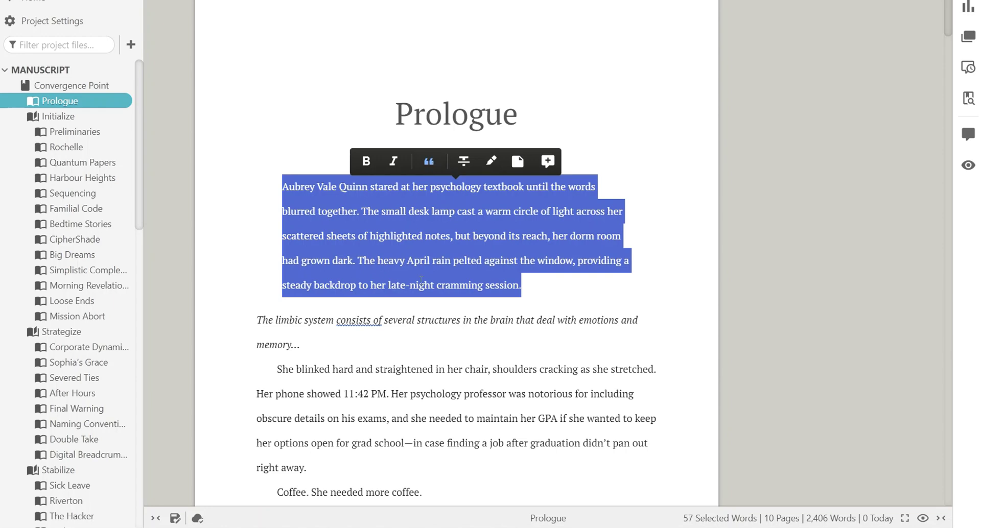
left_click(420, 164)
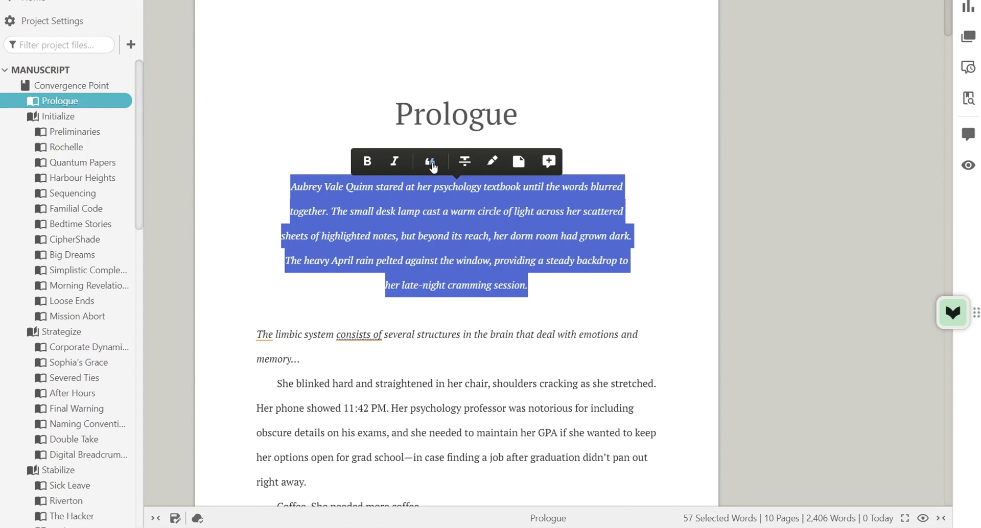
left_click(431, 163)
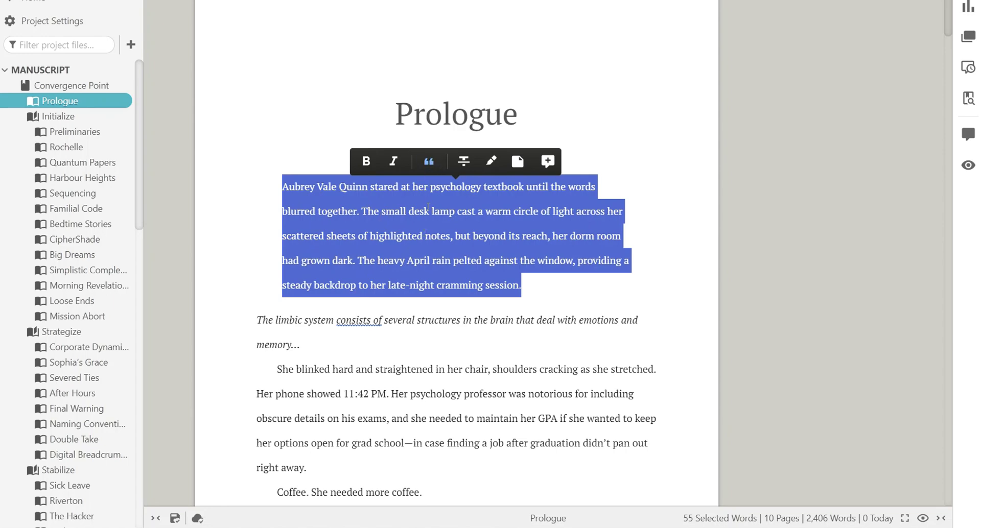
left_click(430, 163)
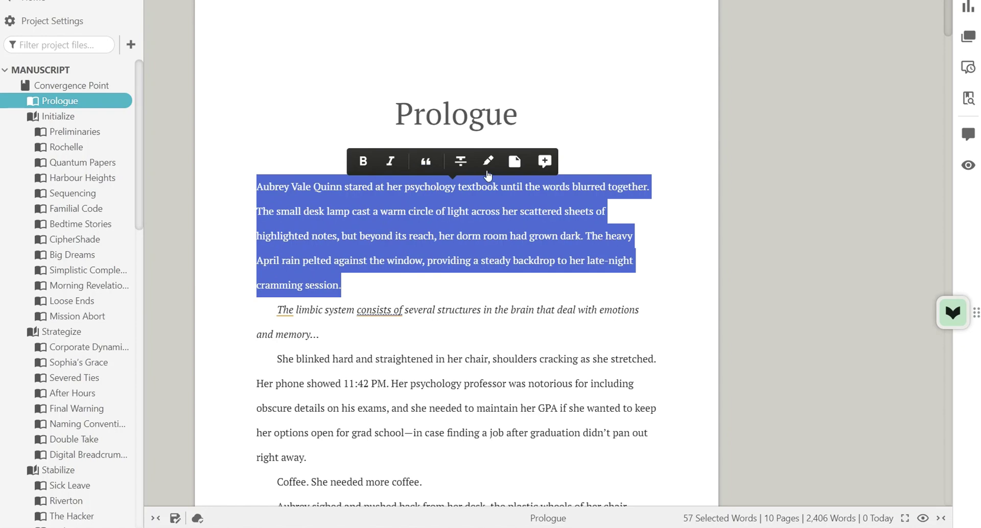
Highlight the Prologue's first paragraph in black.
left_click(488, 161)
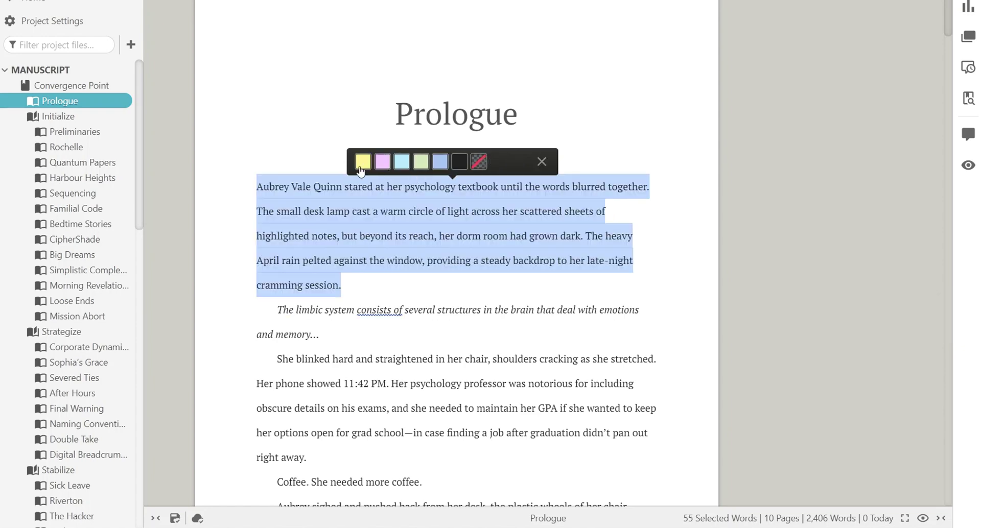
left_click(460, 162)
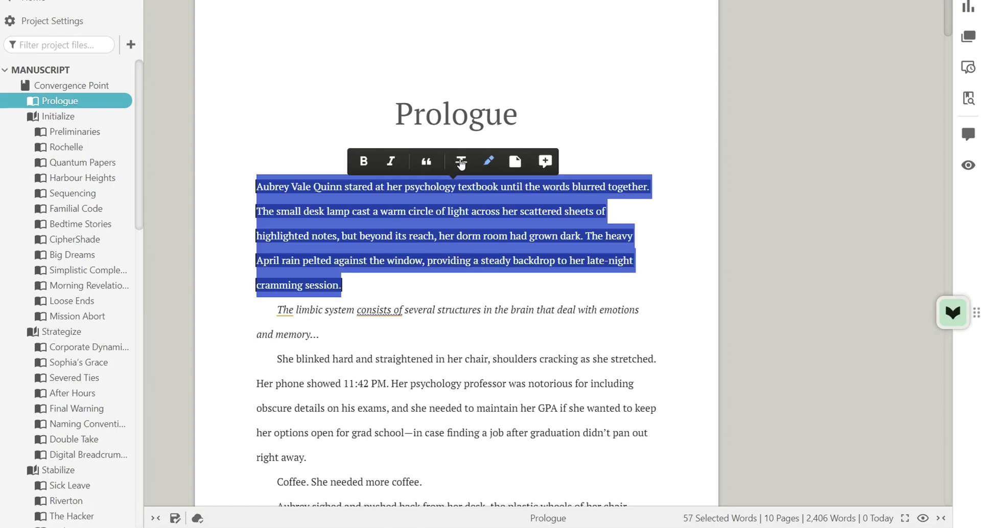
left_click(443, 294)
Change the highlight of the Prologue's first paragraph to blue.
left_click_drag(377, 286, 465, 178)
left_click(489, 161)
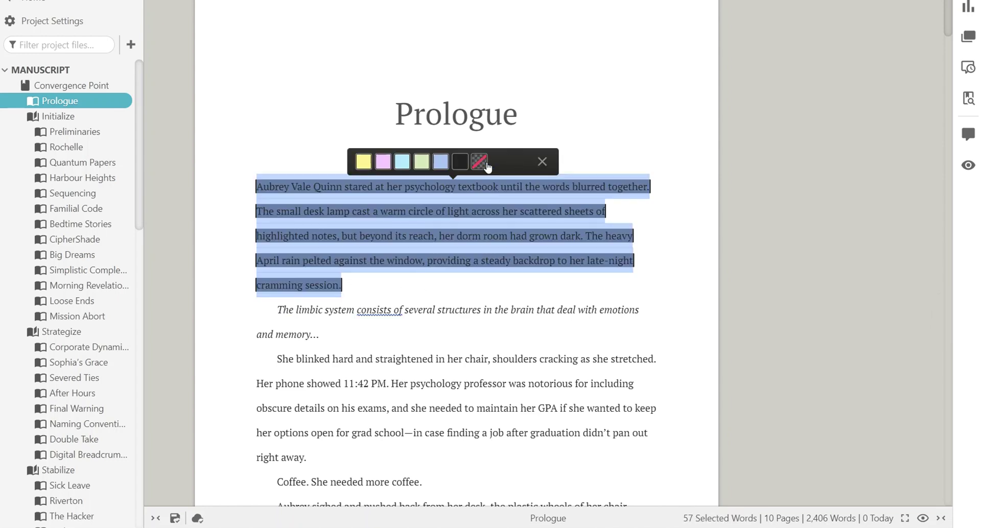
left_click(441, 162)
left_click(403, 300)
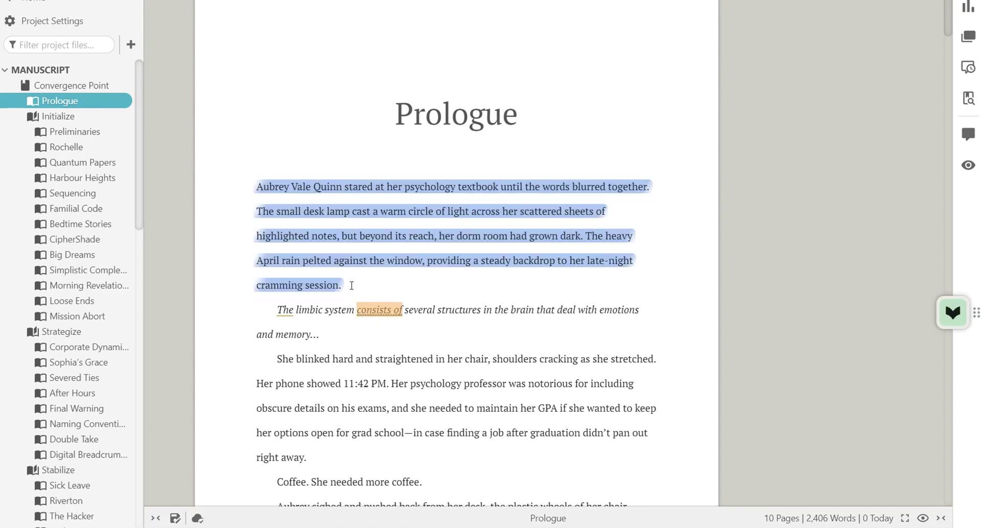
triple_click(346, 283)
Highlight the paragraph beginning "She blinked hard and straightened in her chair" in pink.
left_click(353, 383)
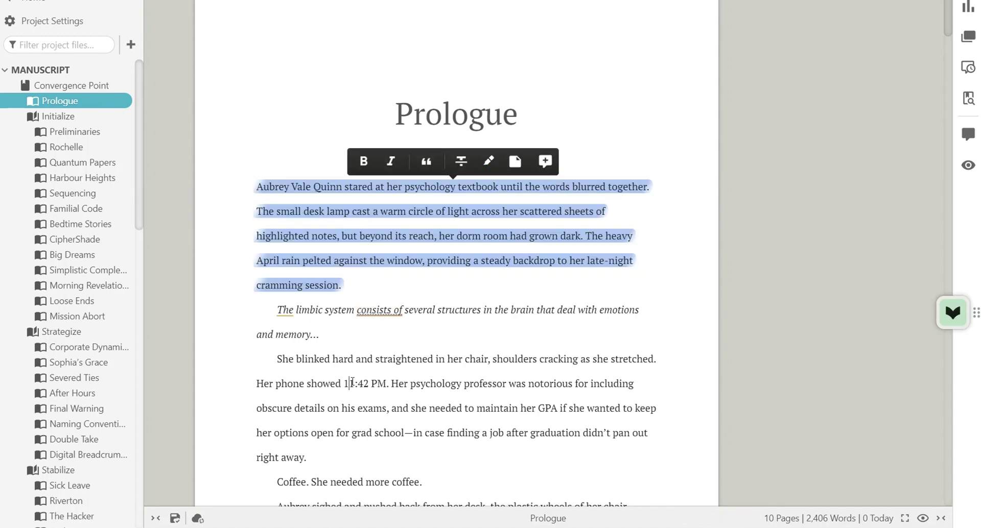
triple_click(328, 453)
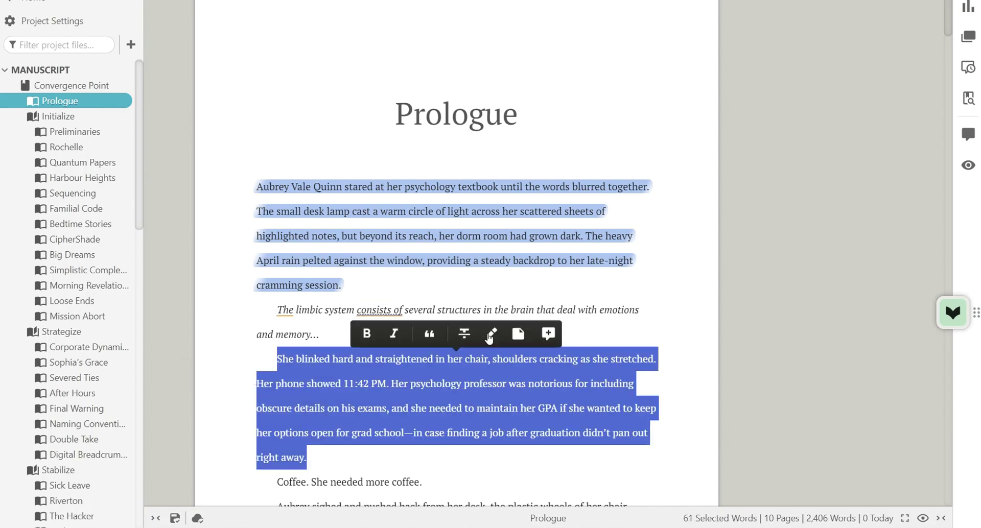
left_click(493, 335)
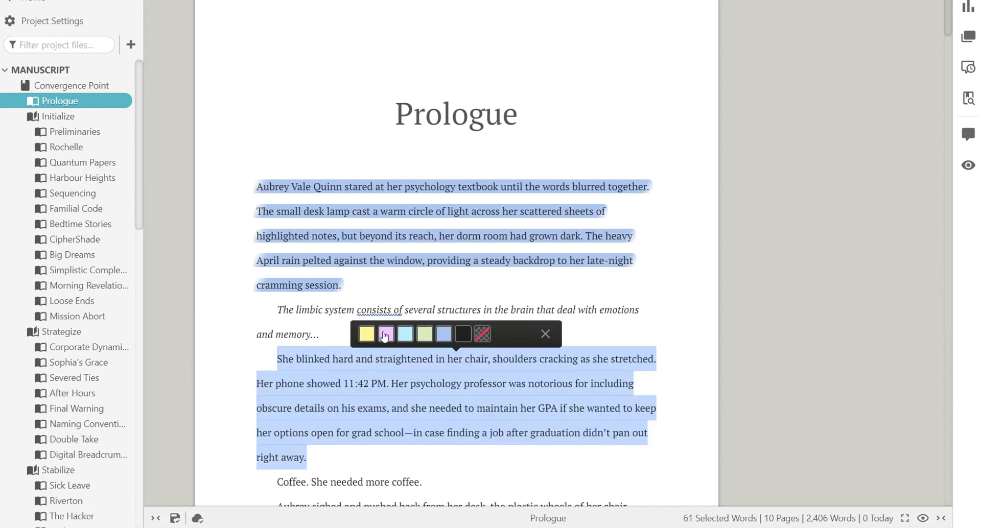
left_click(492, 263)
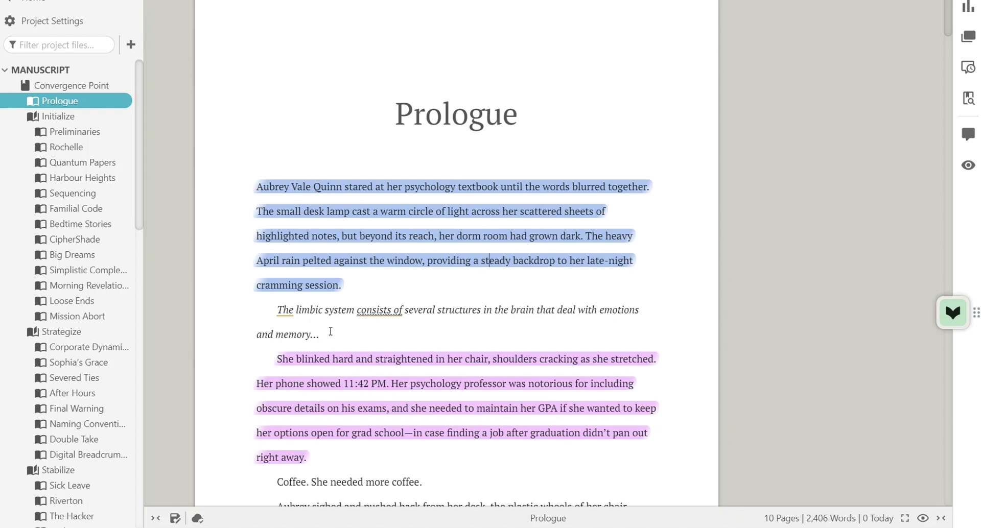
Attach a yellow sticky note to the italic paragraph about the limbic system and move the note aside.
triple_click(277, 315)
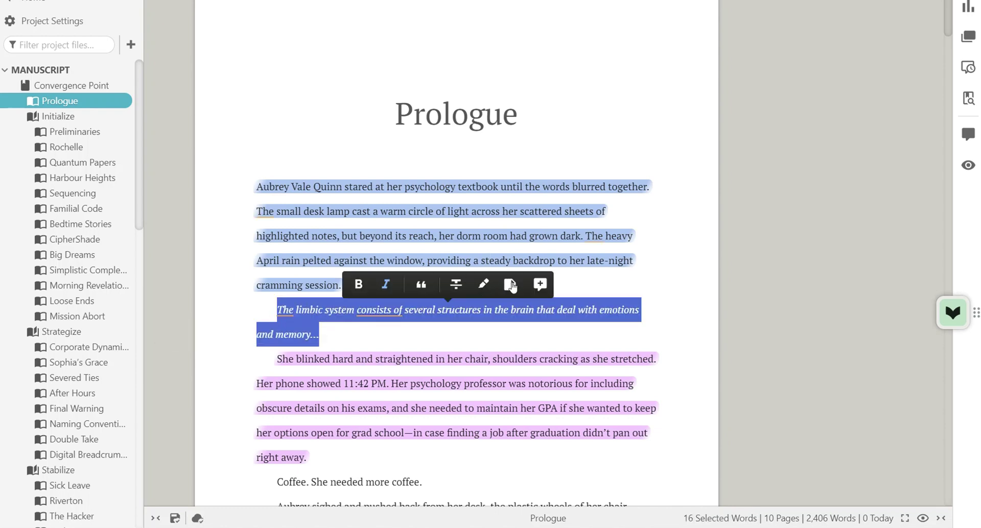
left_click(511, 285)
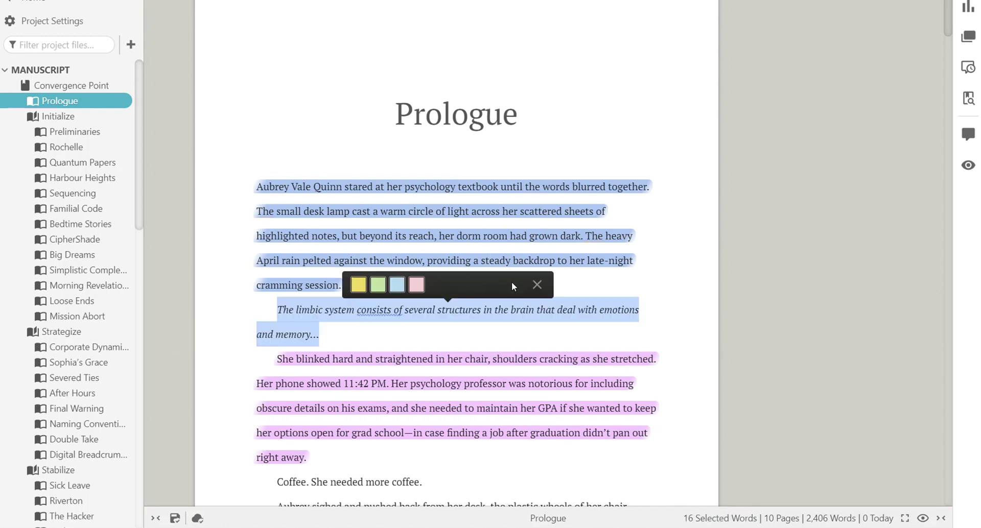
left_click(360, 289)
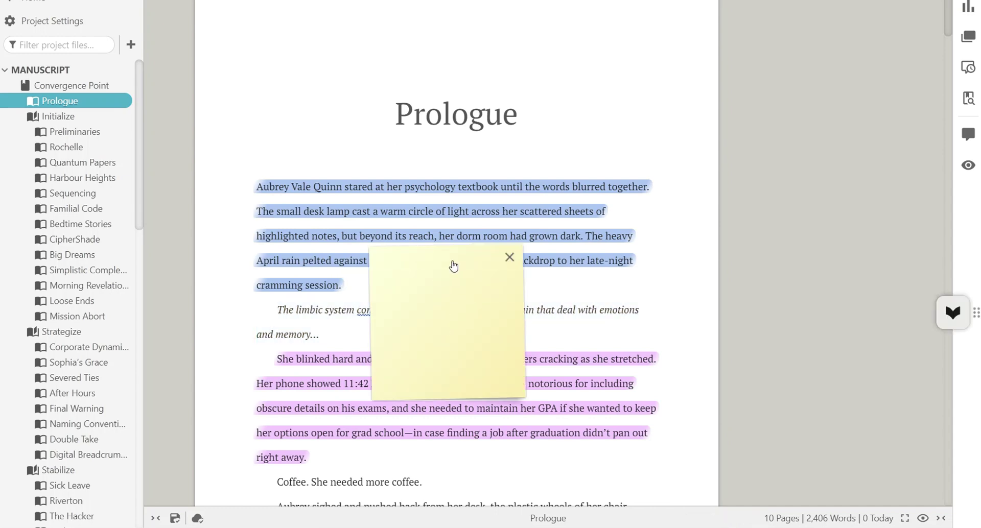
left_click_drag(451, 265, 536, 231)
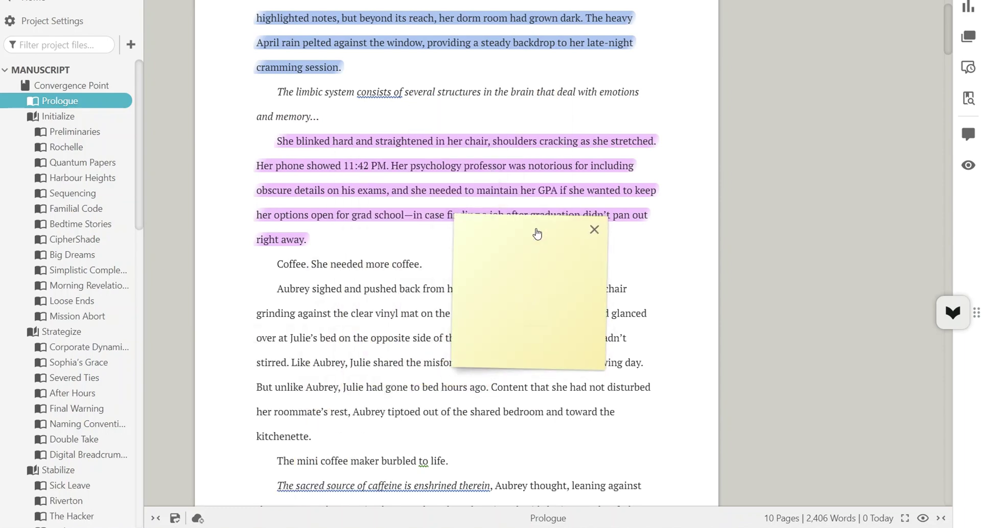
Write "Write Notes here to remember for later" on the yellow sticky note and move the note lower on the page.
type("write Notes h")
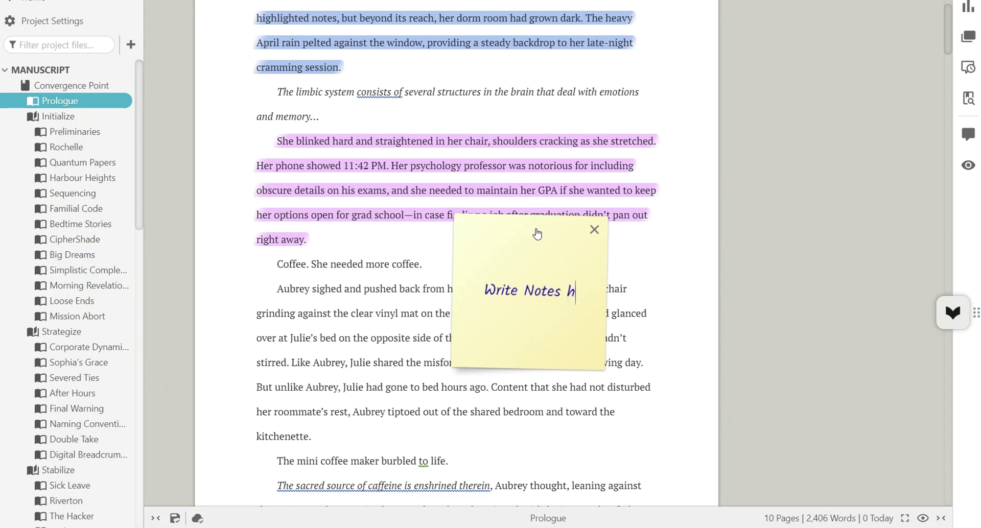
type("ere to rememebr")
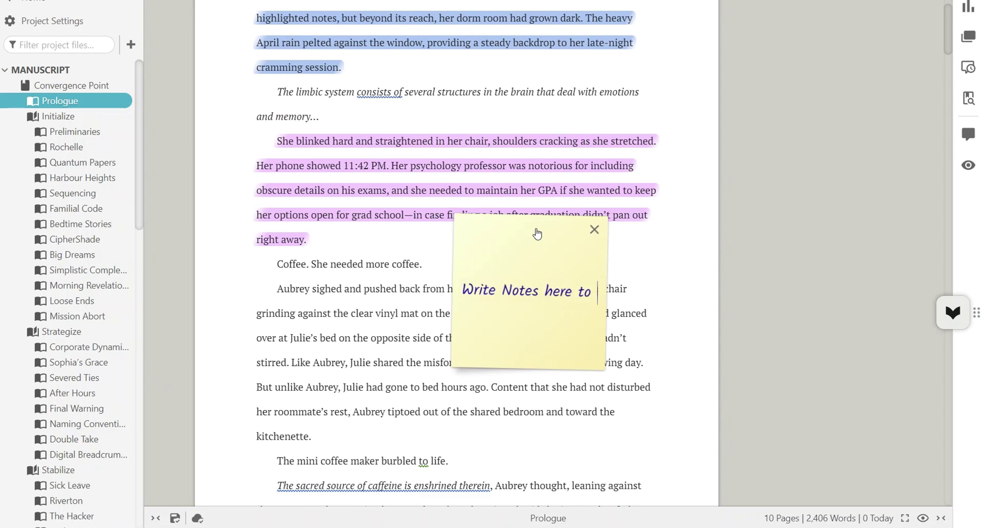
key("BackSpace")
key("BackSpace")
key("BackSpace")
key("BackSpace")
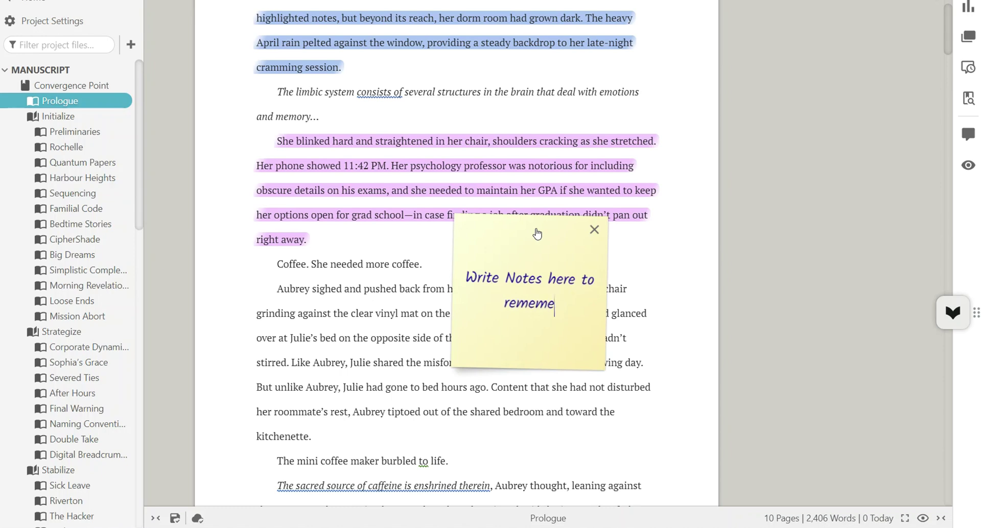
type("ber for later")
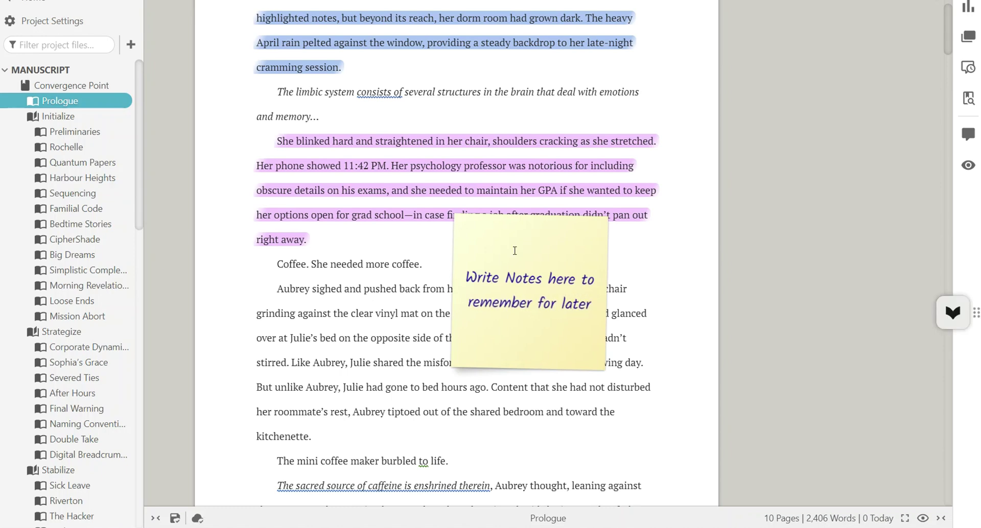
left_click_drag(537, 234, 550, 362)
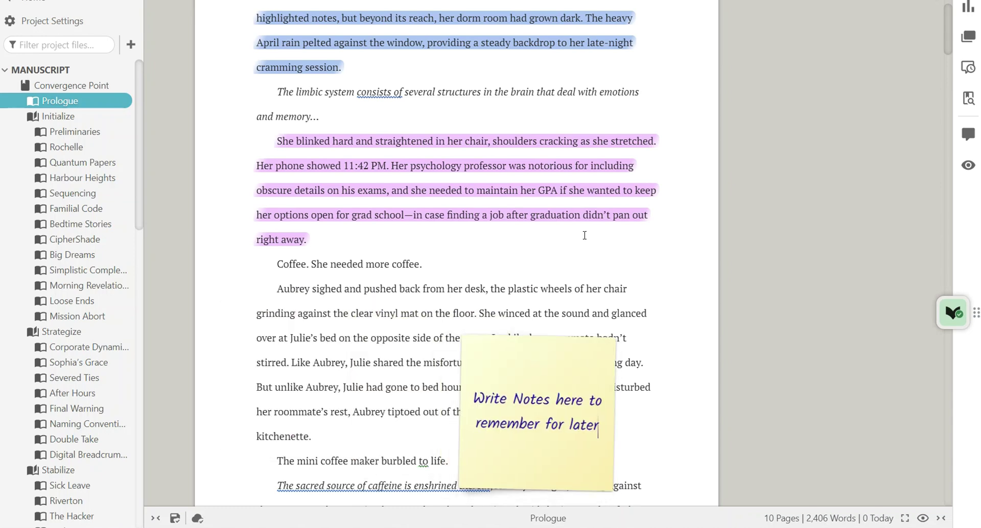
Add the comment "You can leave comments as well :)" to the italic paragraph about the limbic system.
scroll(410, 145, "up", 1)
left_click_drag(320, 163, 277, 138)
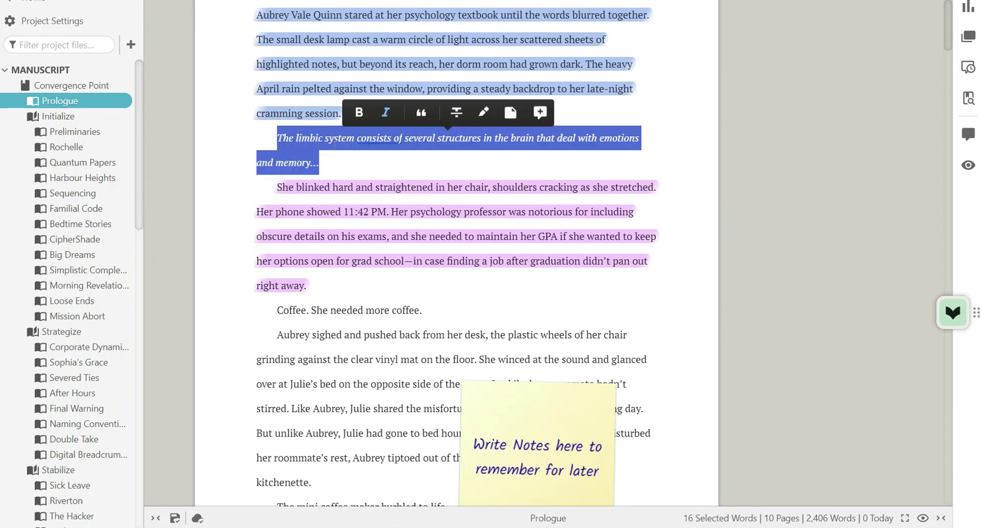
left_click(538, 112)
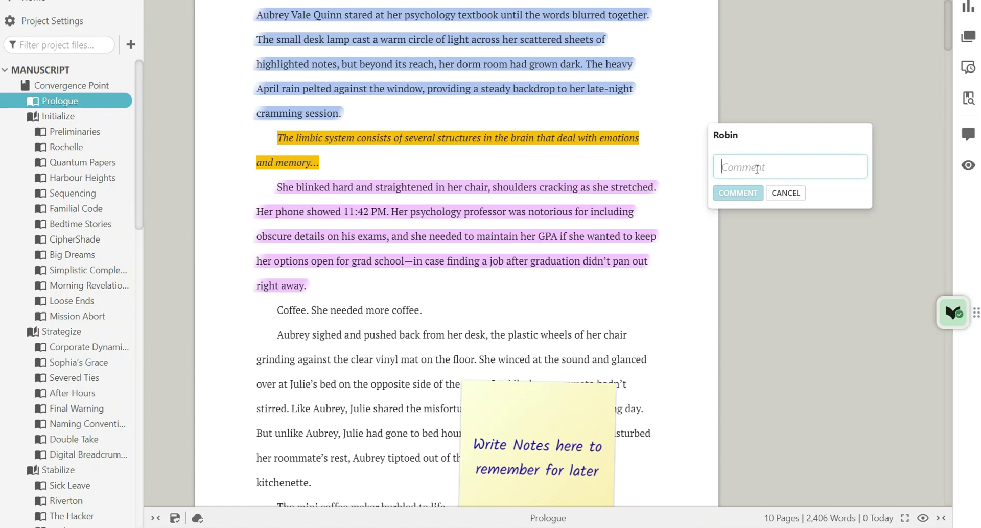
type("You can")
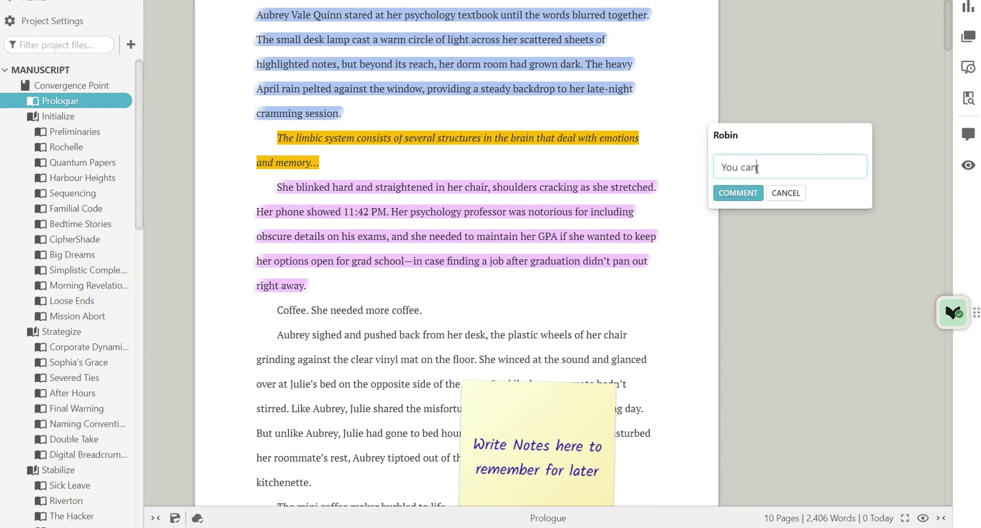
type(" leave comments as w")
type("ell.")
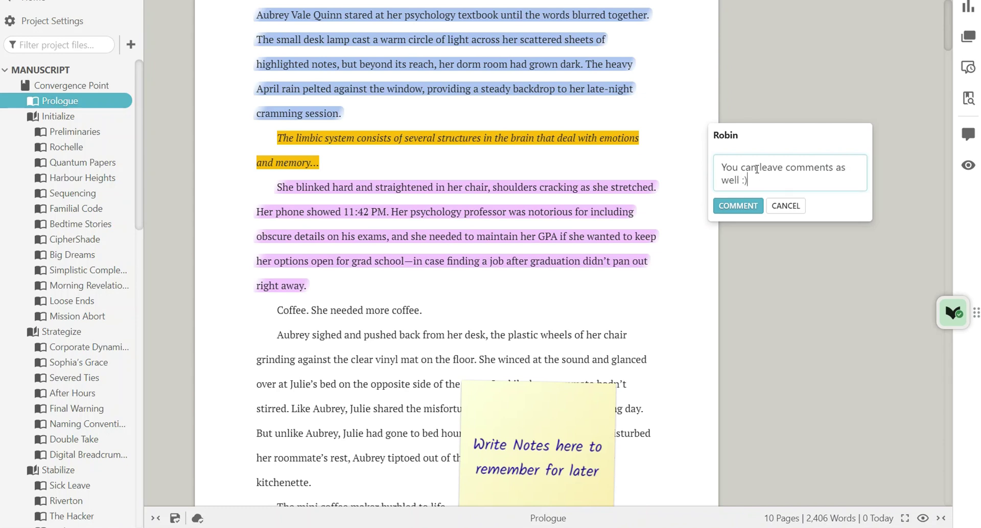
left_click(745, 214)
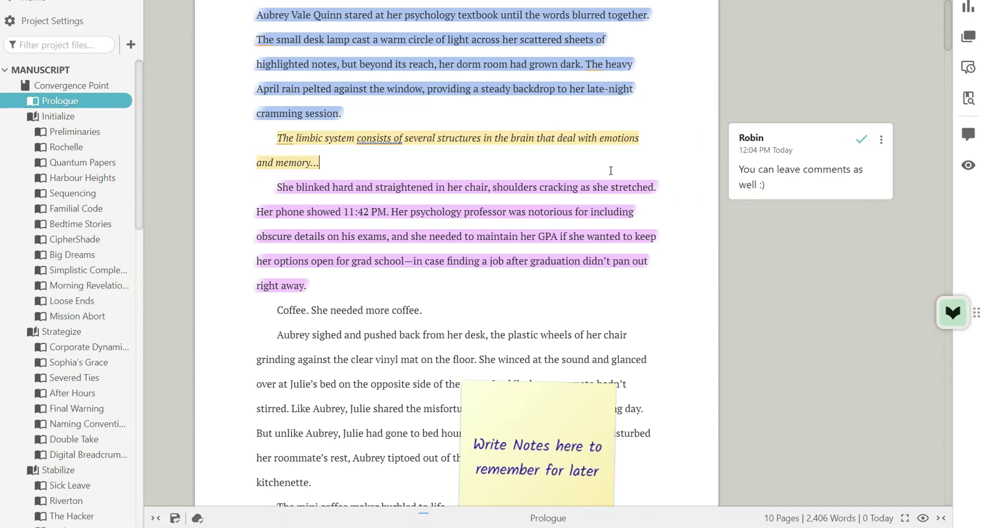
Examine the list of toggleable editor features and the spelling and grammar marks in the Prologue's opening paragraphs.
scroll(421, 376, "down", 5)
scroll(421, 377, "up", 6)
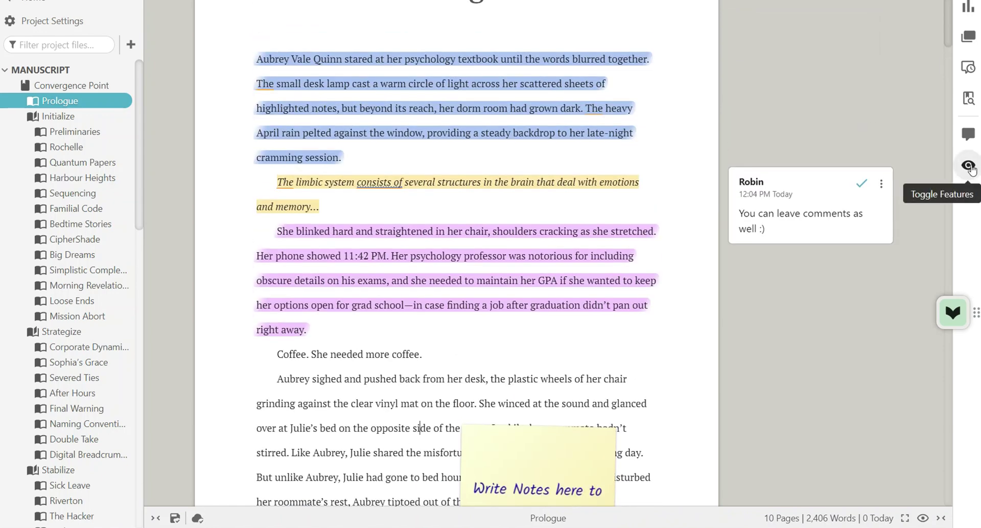
left_click(968, 165)
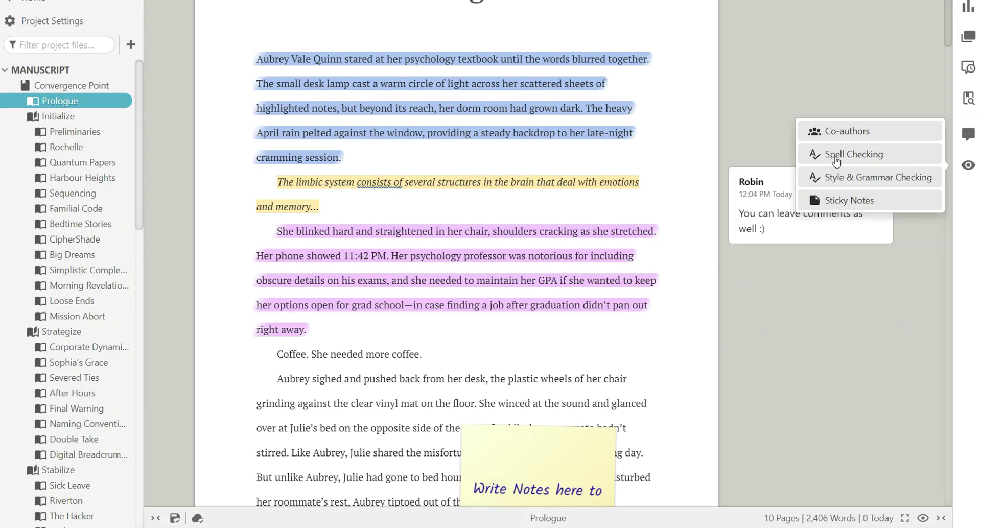
left_click(762, 332)
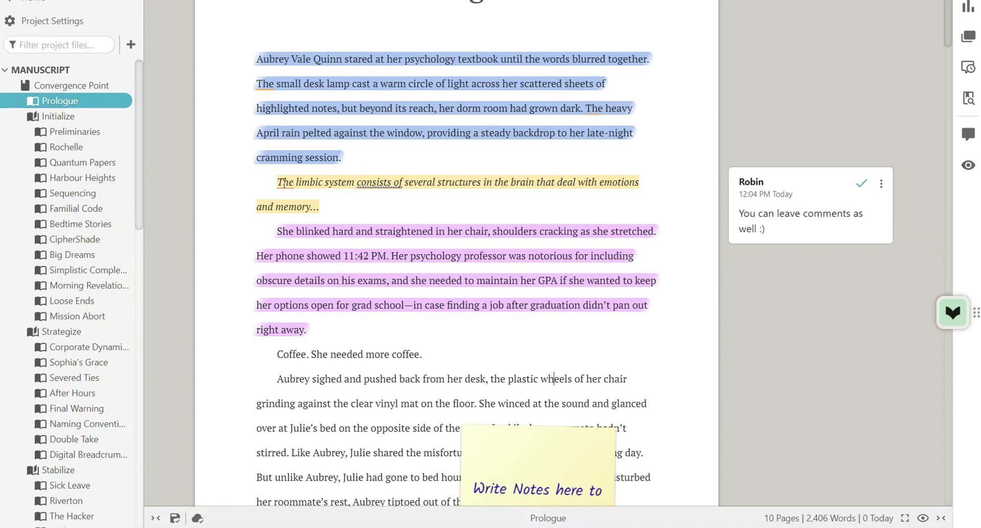
scroll(424, 351, "down", 3)
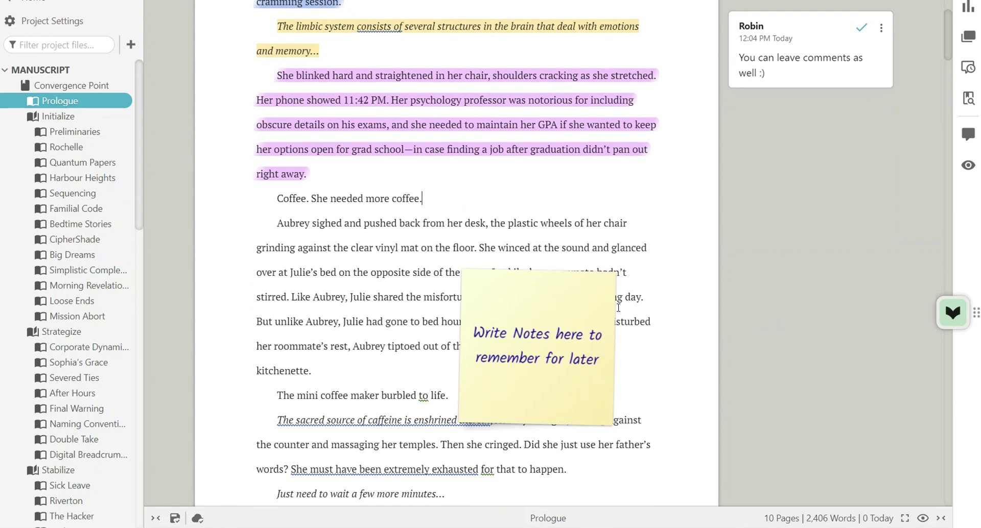
scroll(424, 306, "up", 5)
mouse_move(964, 307)
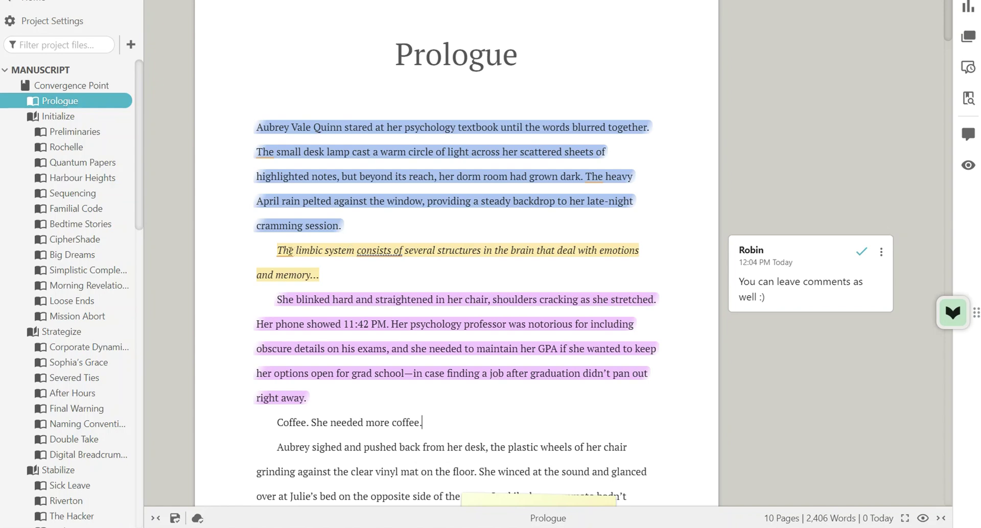
left_click(418, 405)
scroll(418, 405, "down", 3)
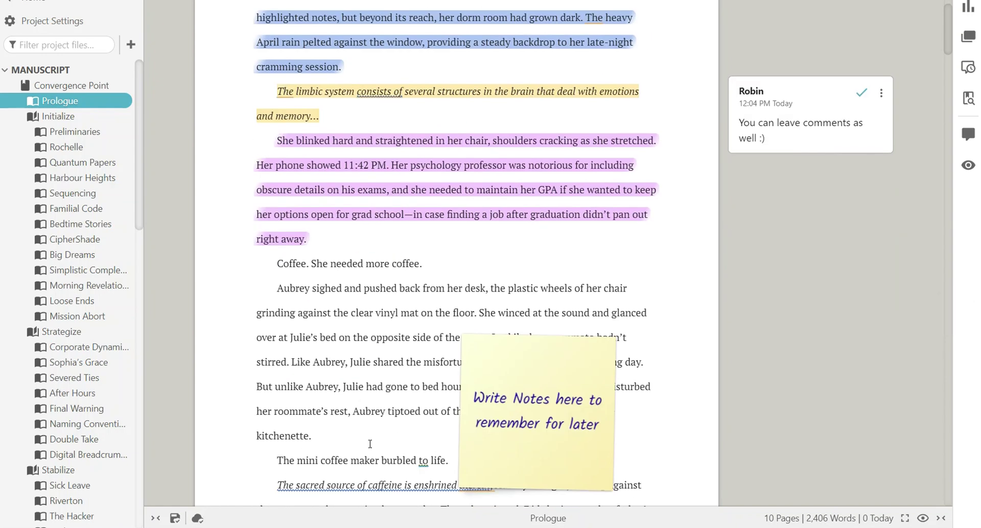
scroll(447, 273, "up", 4)
left_click(453, 282)
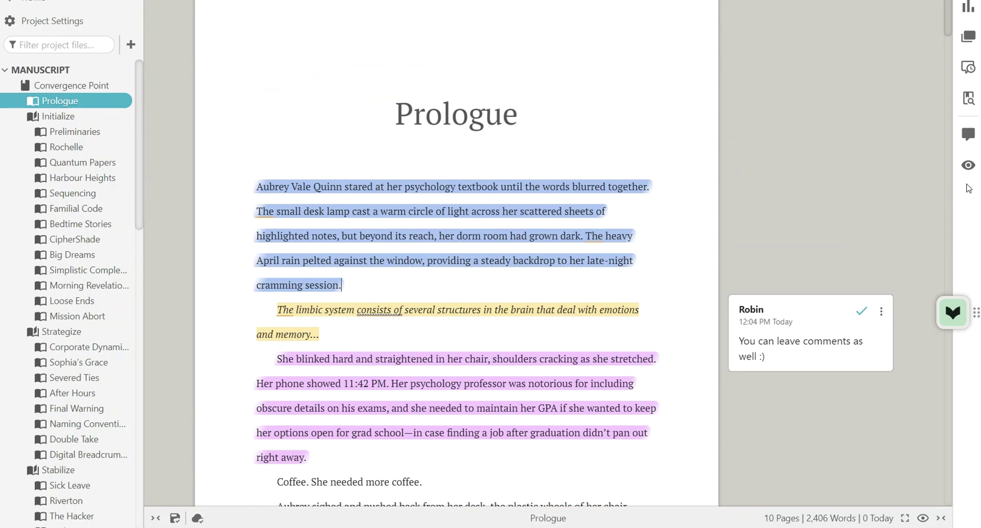
left_click(971, 172)
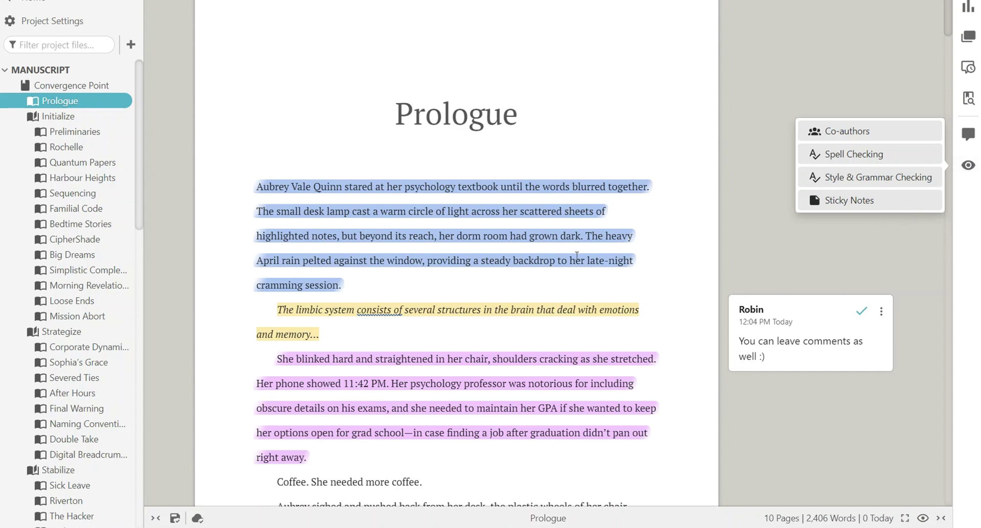
left_click(578, 282)
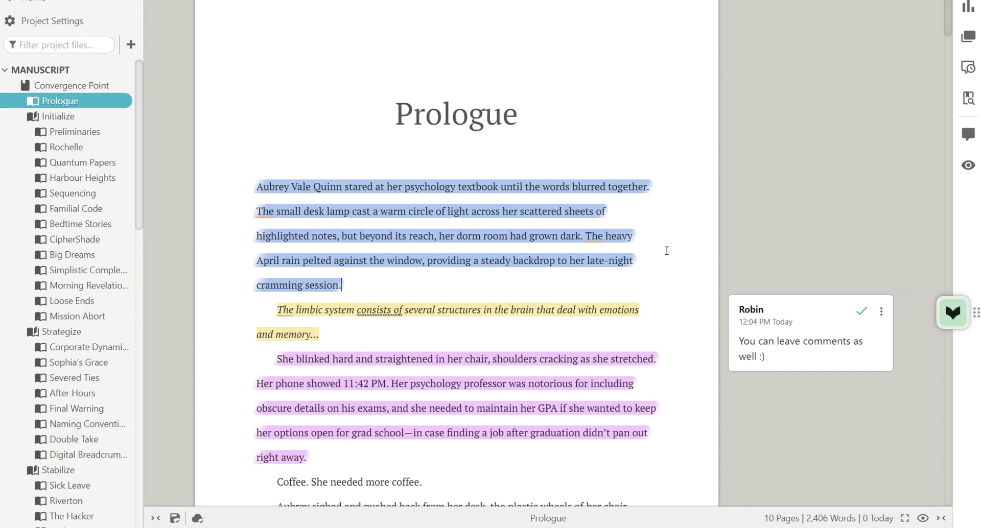
Hide the Prologue's margin comments and show them again.
left_click(969, 135)
left_click(969, 135)
left_click(970, 135)
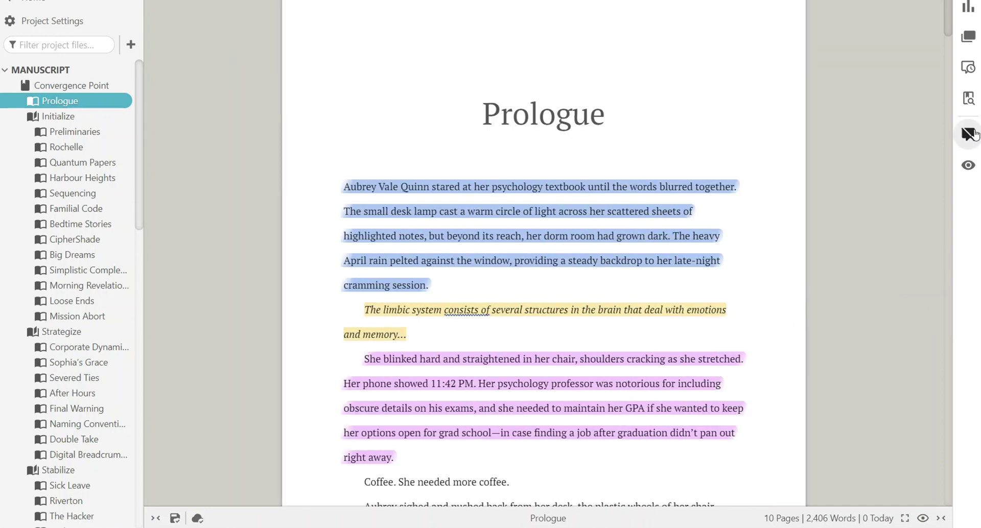
left_click(968, 134)
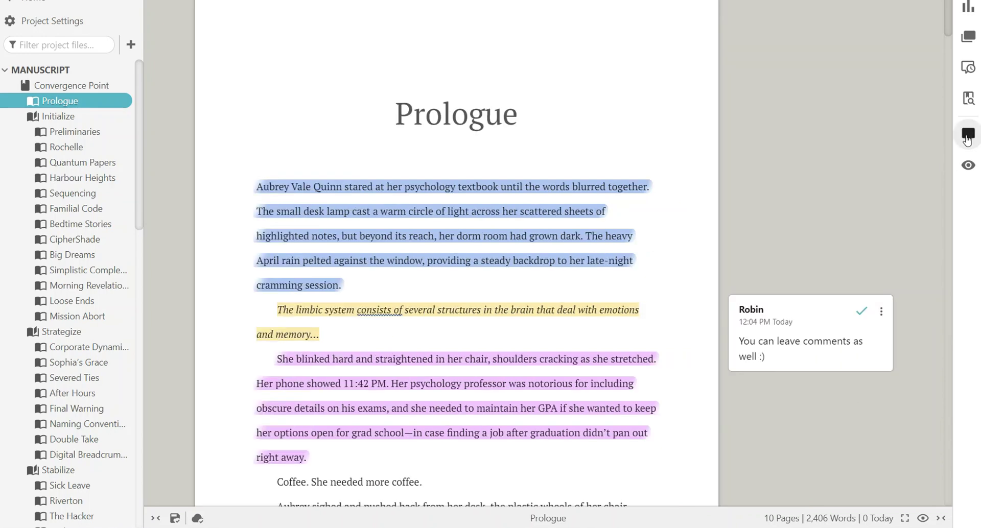
Open Word Tools and look up contextual thesaurus suggestions for "brain" in the italic paragraph.
left_click(969, 99)
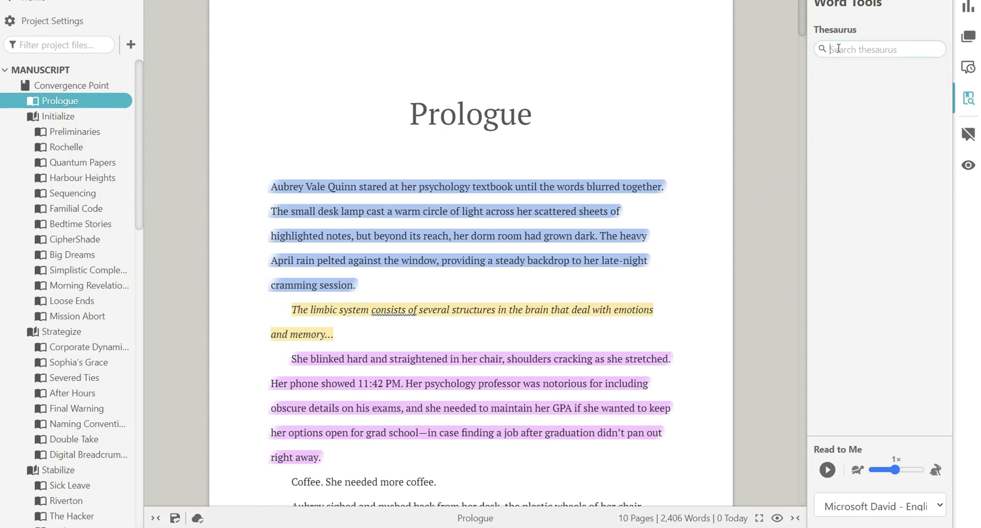
left_click(525, 310)
left_click_drag(525, 311, 549, 310)
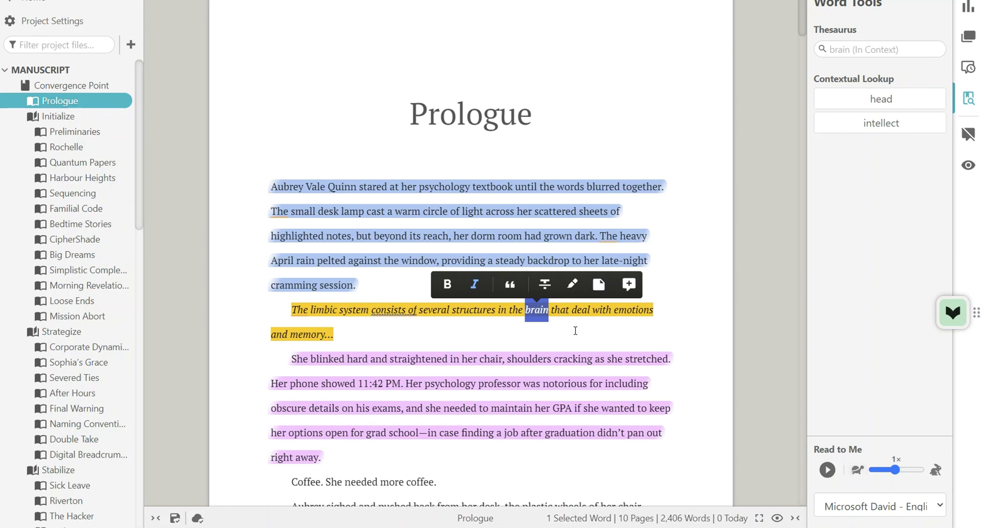
left_click(575, 331)
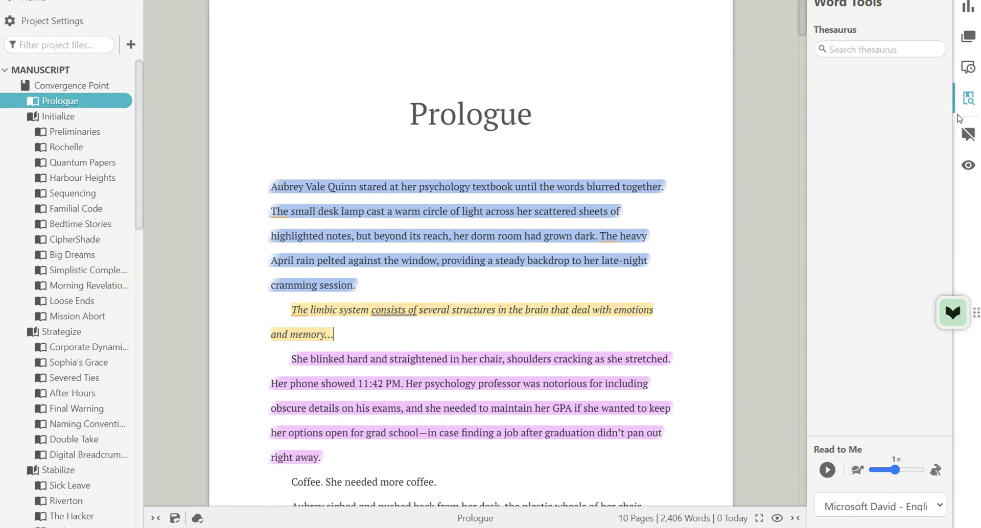
Open the Comment History and view the actions available for the open comment.
left_click(969, 69)
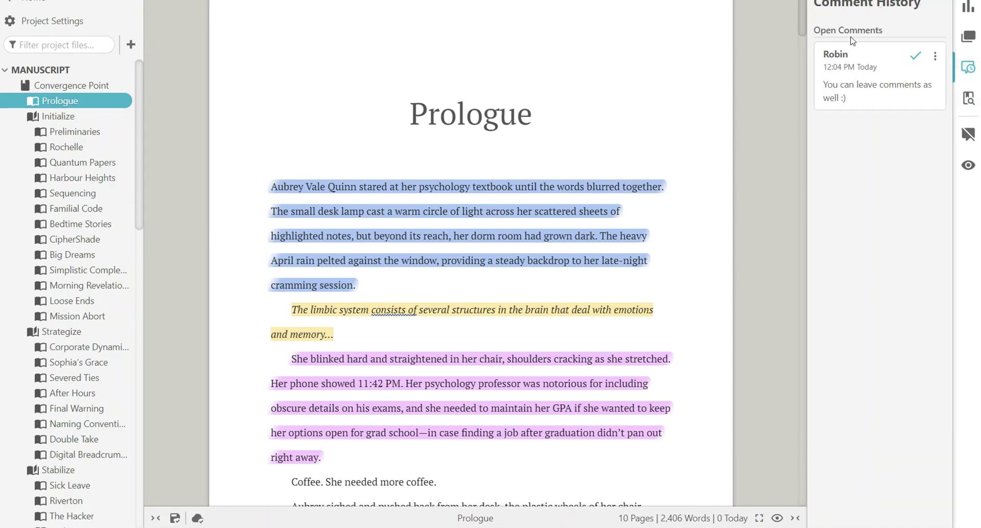
left_click(935, 57)
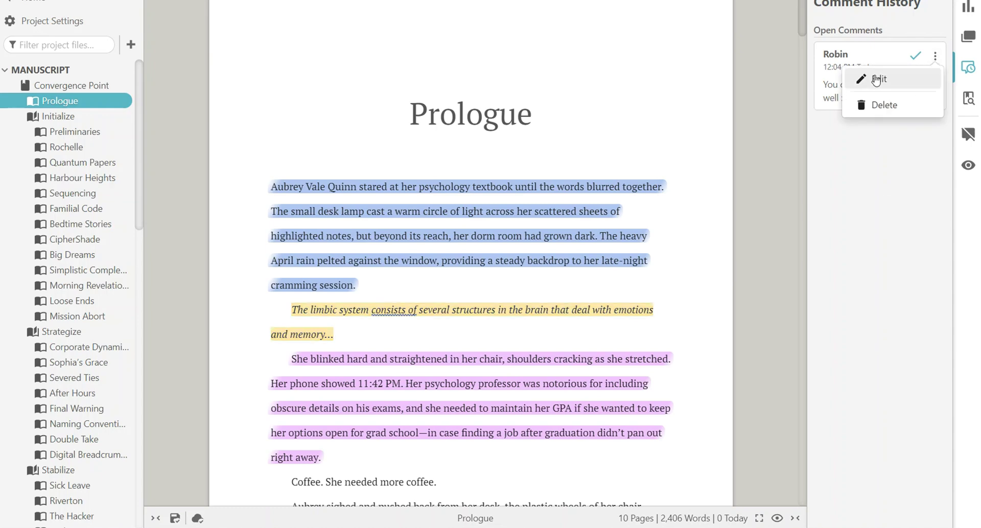
left_click(893, 177)
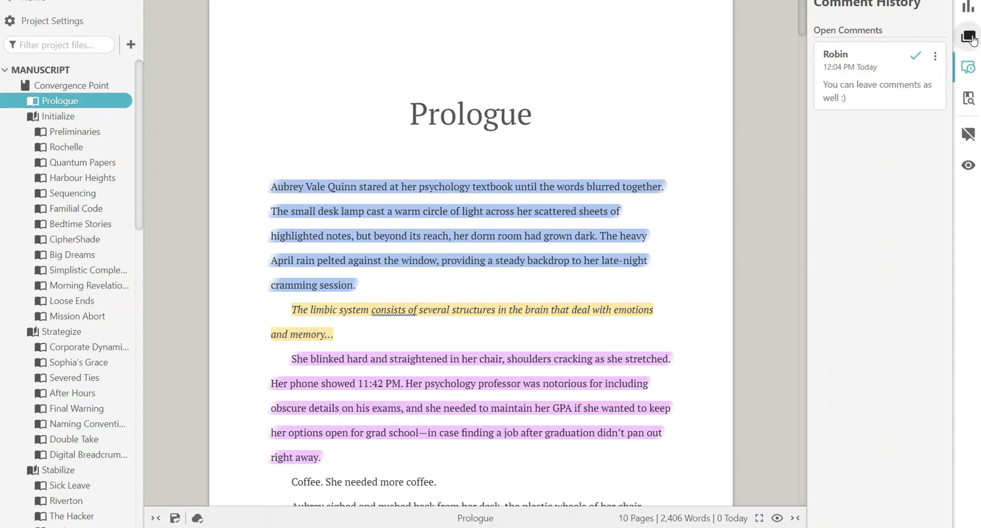
Open the Notes for the Prologue and review its chapter, scene and plot notes.
left_click(969, 36)
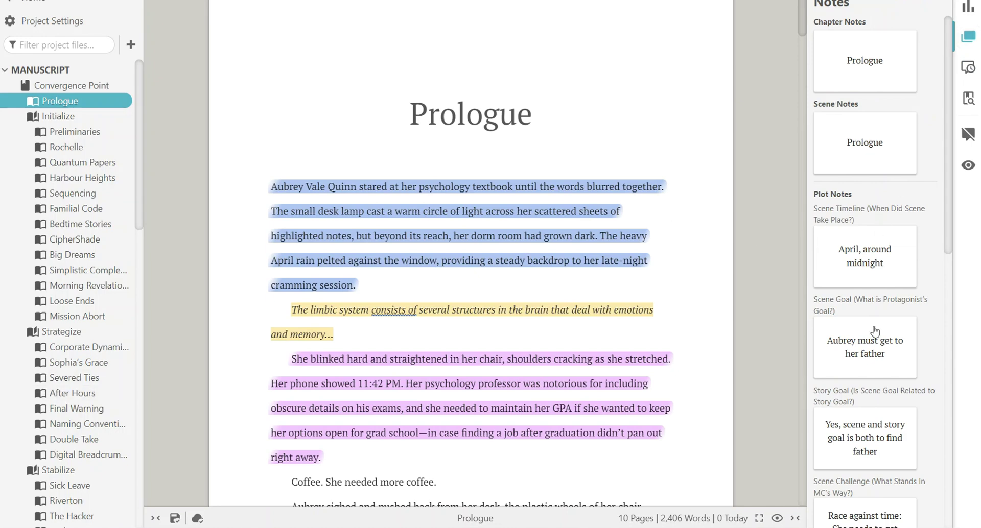
scroll(865, 374, "down", 8)
scroll(865, 375, "up", 8)
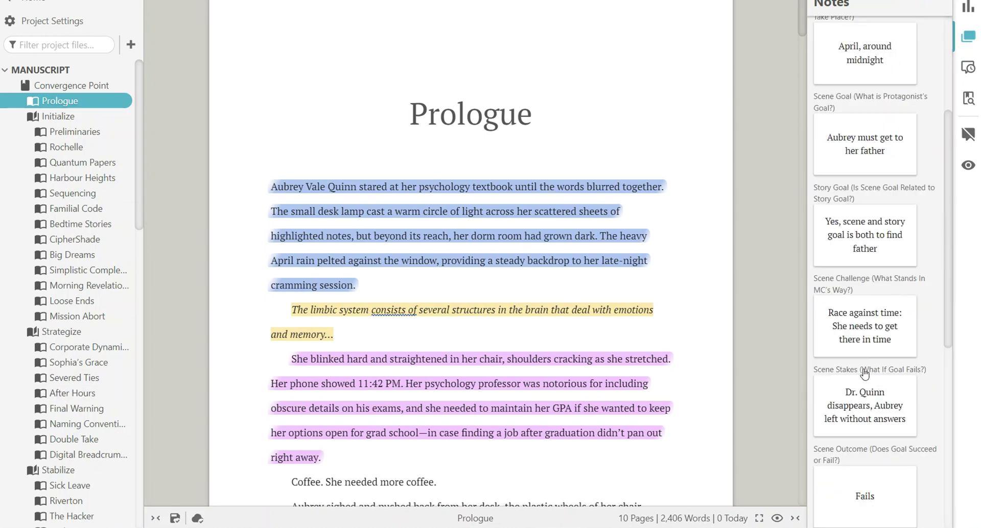
Open the goal settings from Goals & Stats and enable the project goal.
left_click(967, 12)
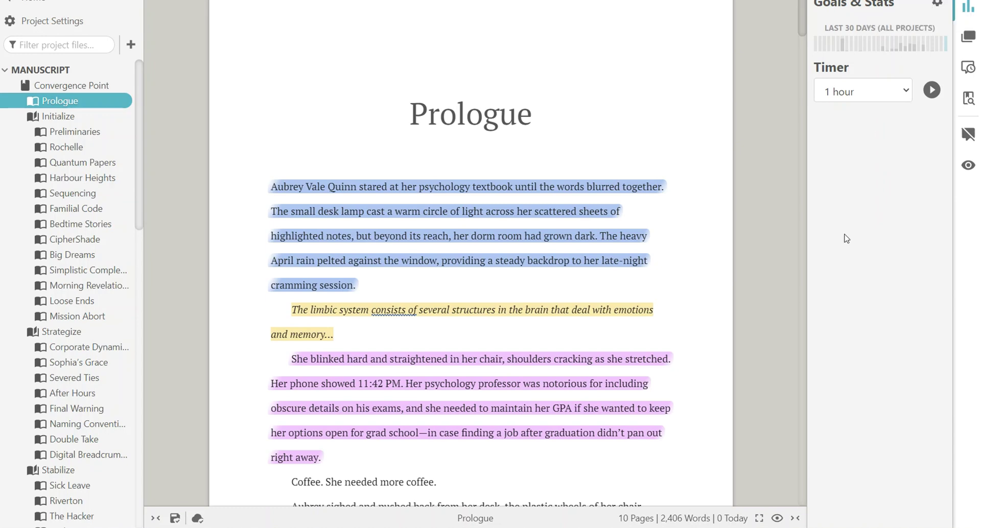
left_click(939, 5)
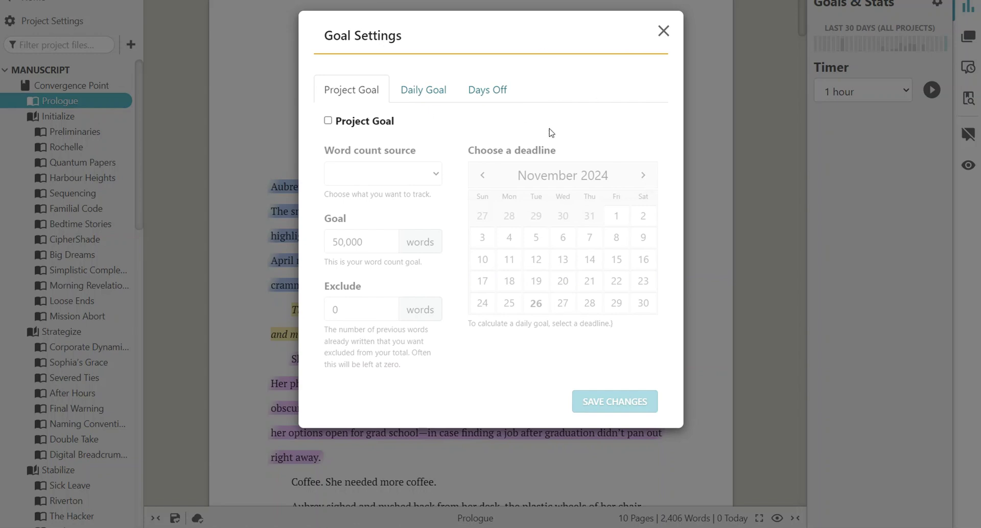
left_click(328, 121)
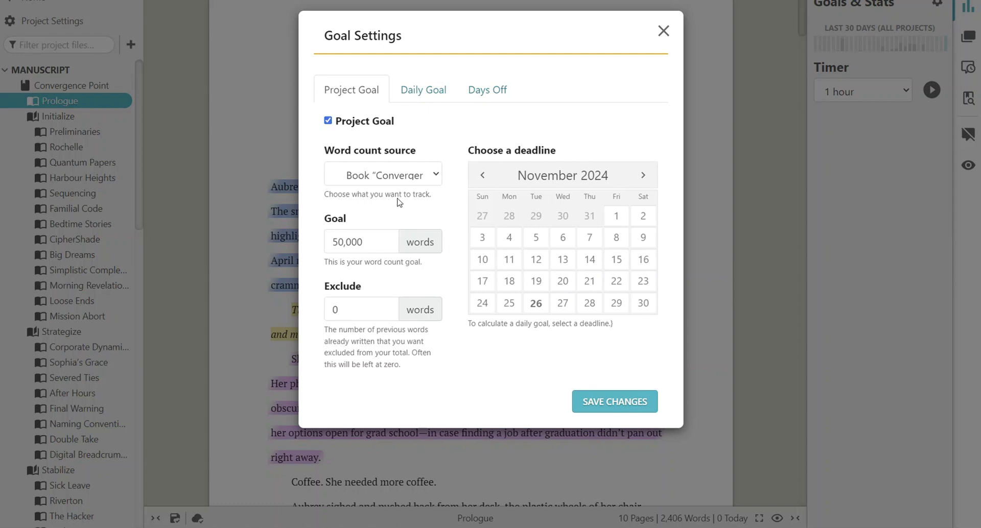
Try Project as the goal's word count source and return it to Book "Convergence Point".
left_click(421, 180)
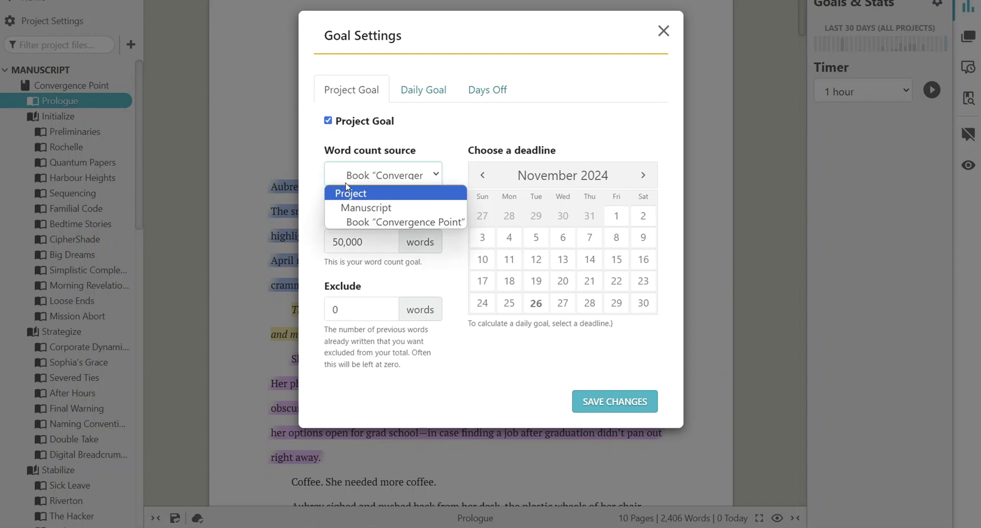
left_click(358, 193)
left_click(394, 175)
left_click(379, 223)
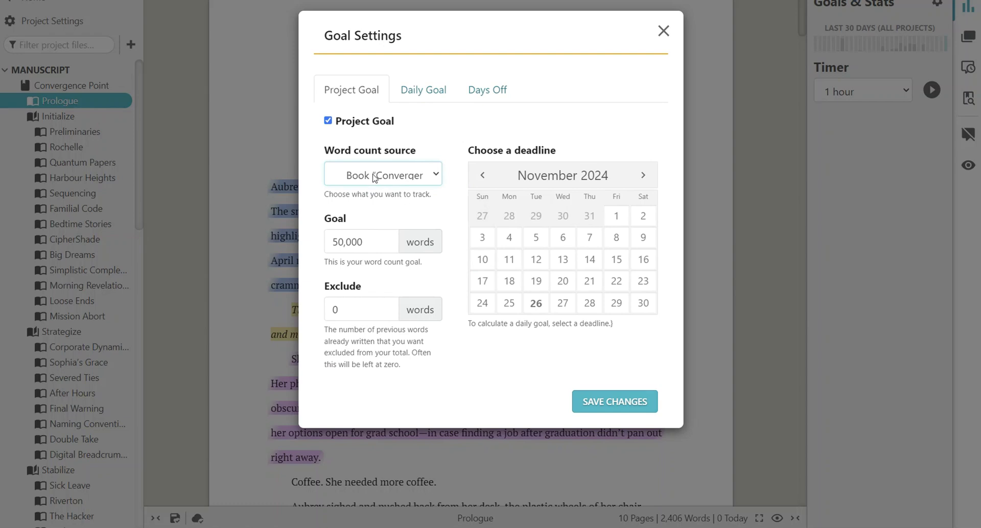
Set the project goal's deadline to December 31, 2024.
left_click(644, 176)
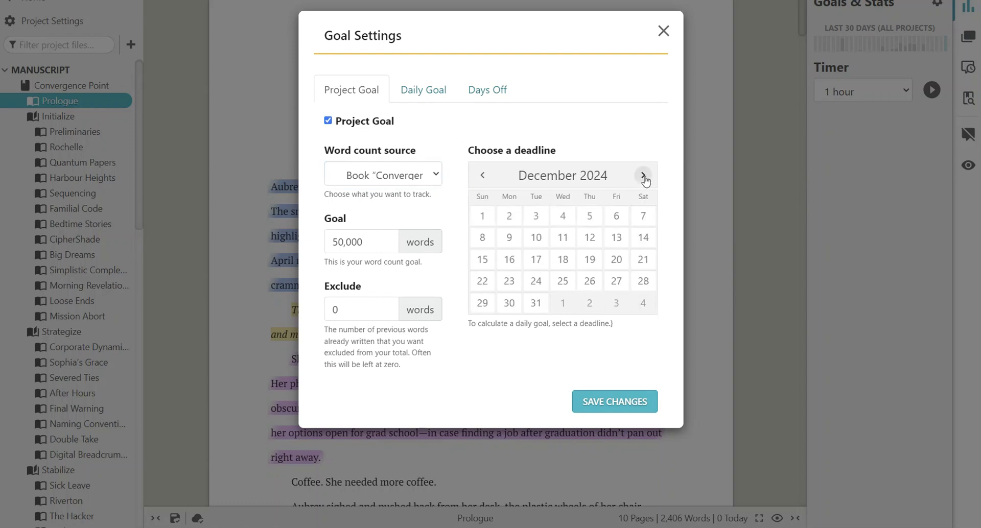
left_click(536, 303)
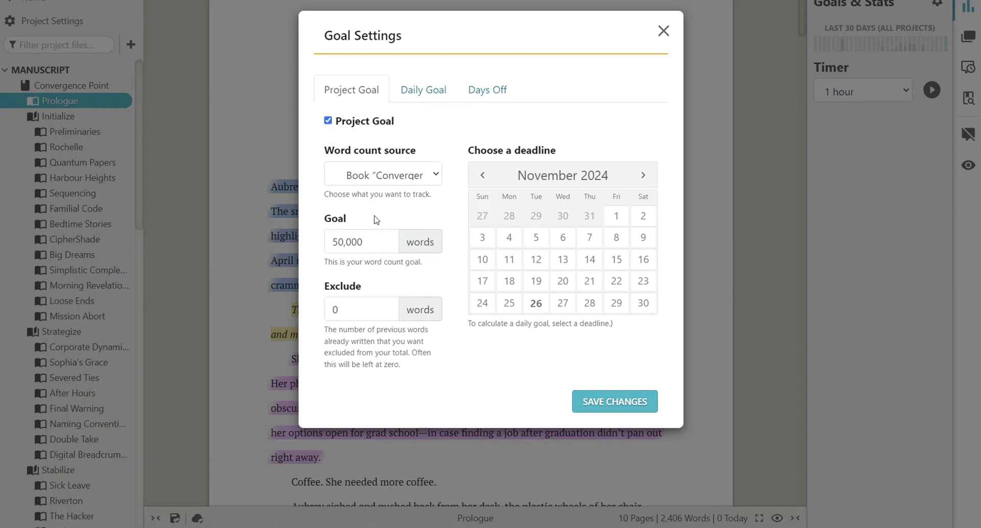
left_click(643, 175)
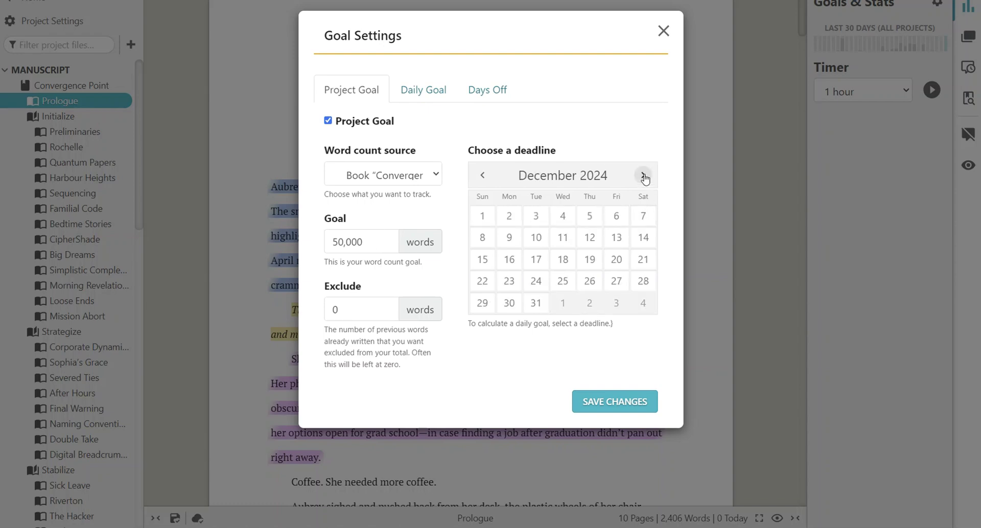
left_click(536, 303)
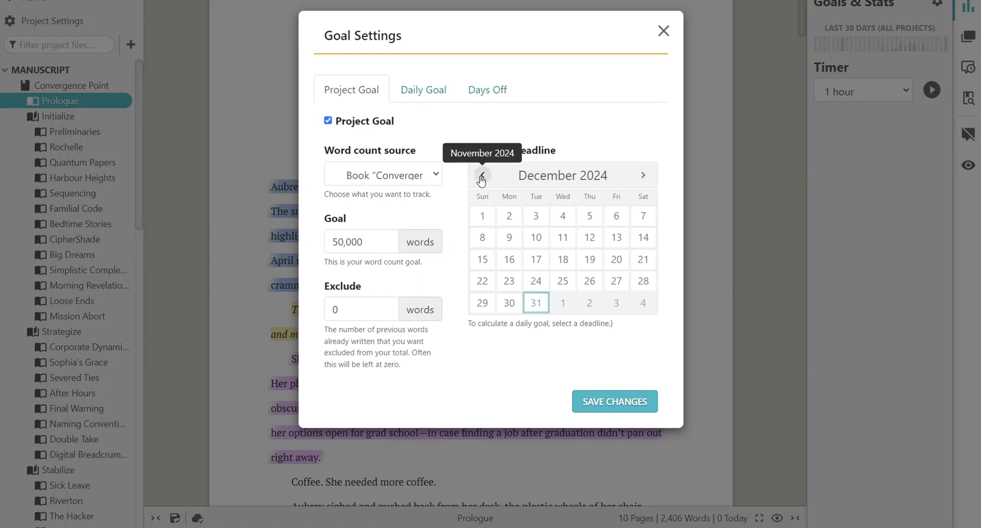
Set the project's word count goal to 100,000 words, keeping the December 31 deadline.
left_click_drag(368, 246, 298, 250)
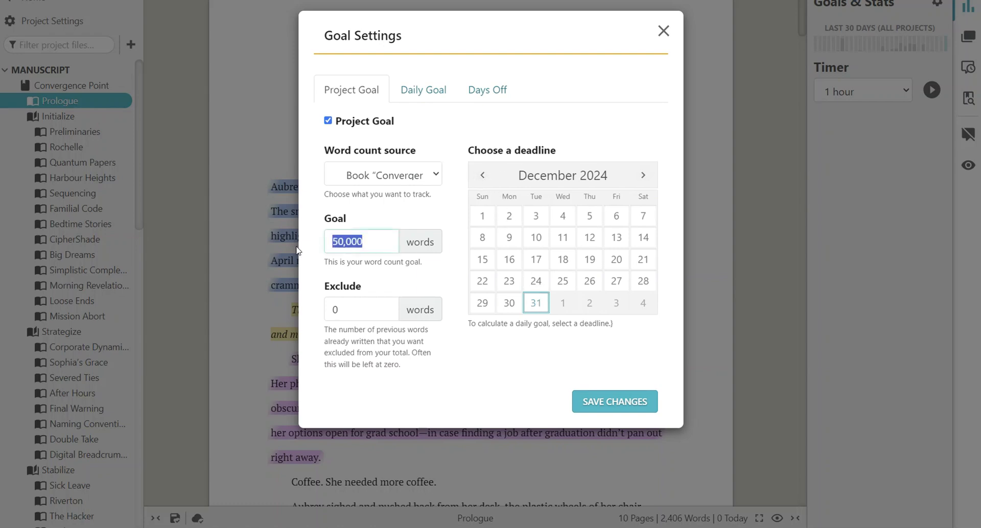
type("100,000")
left_click(370, 212)
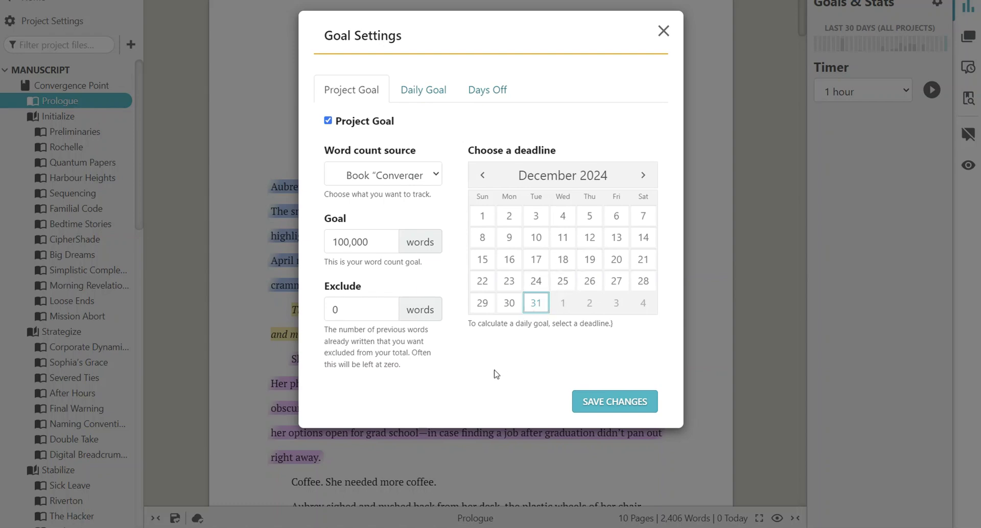
left_click(535, 305)
Try excluding 83,000 previously written words from the goal and return the exclusion to 0.
double_click(347, 309)
type("83,000")
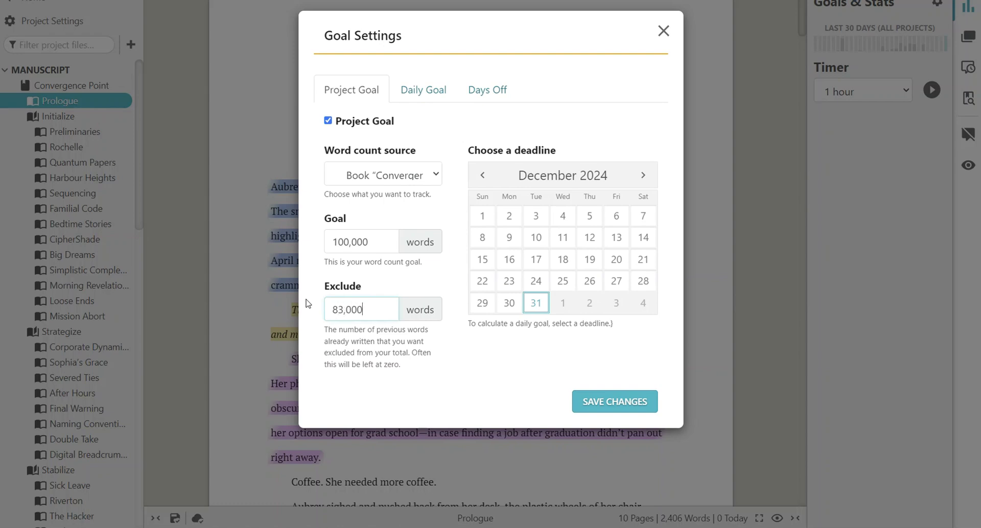
left_click(306, 300)
left_click_drag(367, 310, 307, 313)
type("0")
left_click(380, 284)
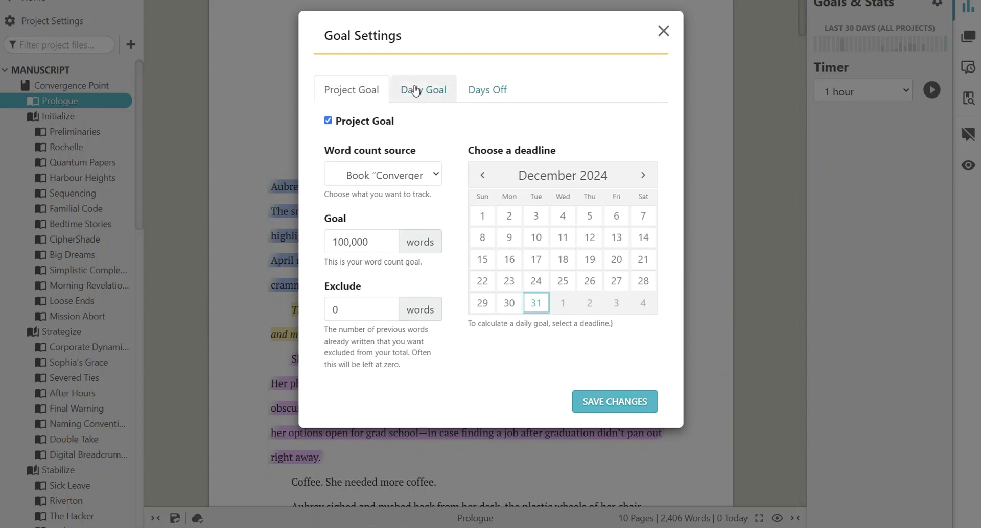
Mark November 28 and December 24, 25 and 31, 2024 as days off in the goal settings.
left_click(490, 90)
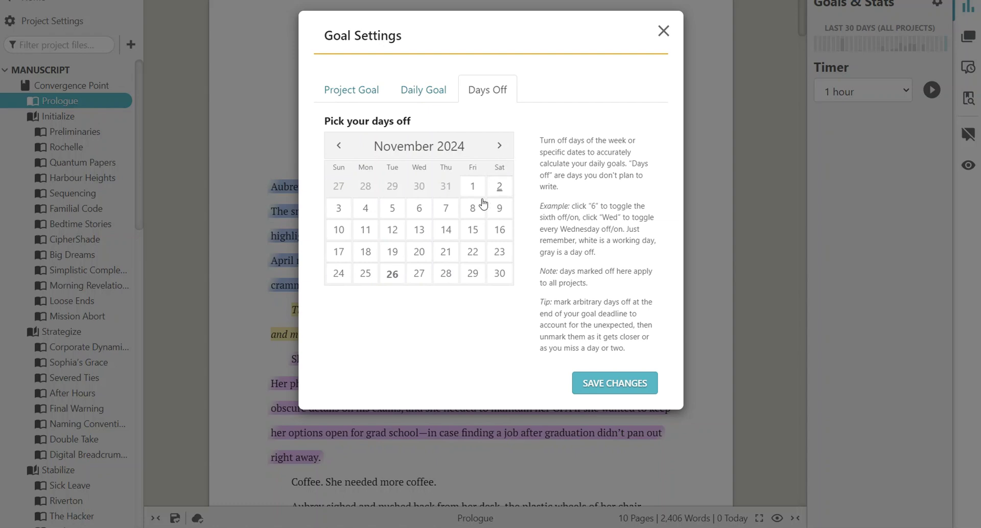
left_click(447, 275)
left_click(499, 146)
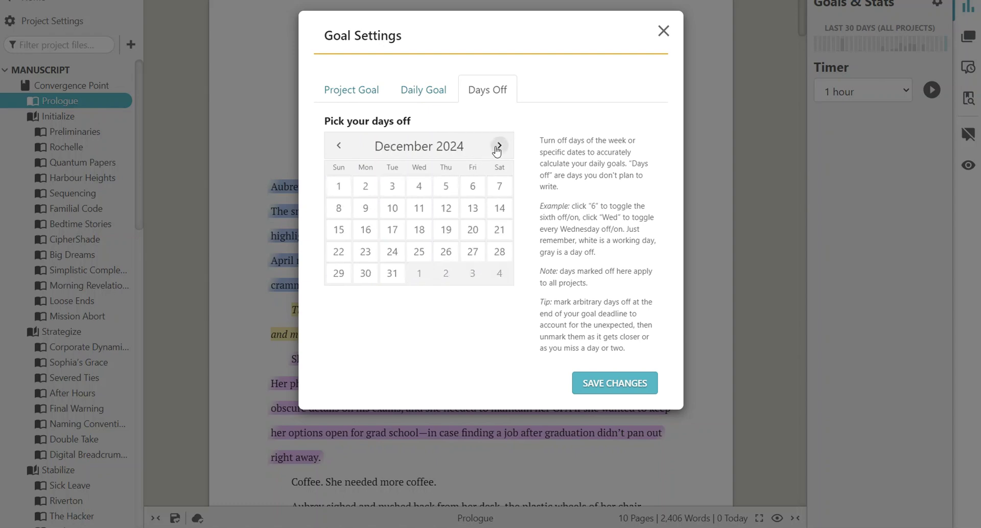
left_click(392, 254)
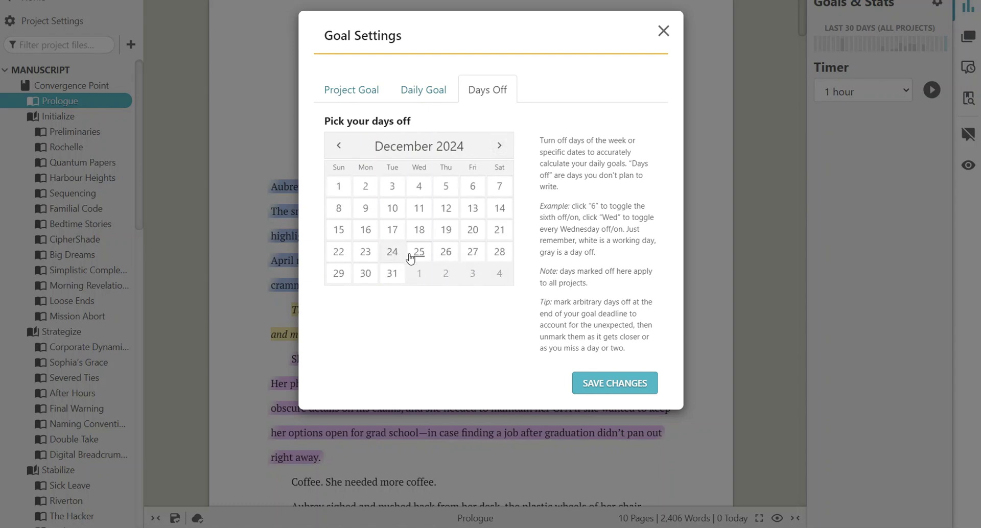
left_click(412, 256)
left_click(390, 275)
left_click(390, 276)
Review the daily goal, days off and project goal settings, and save the goal changes.
left_click(435, 94)
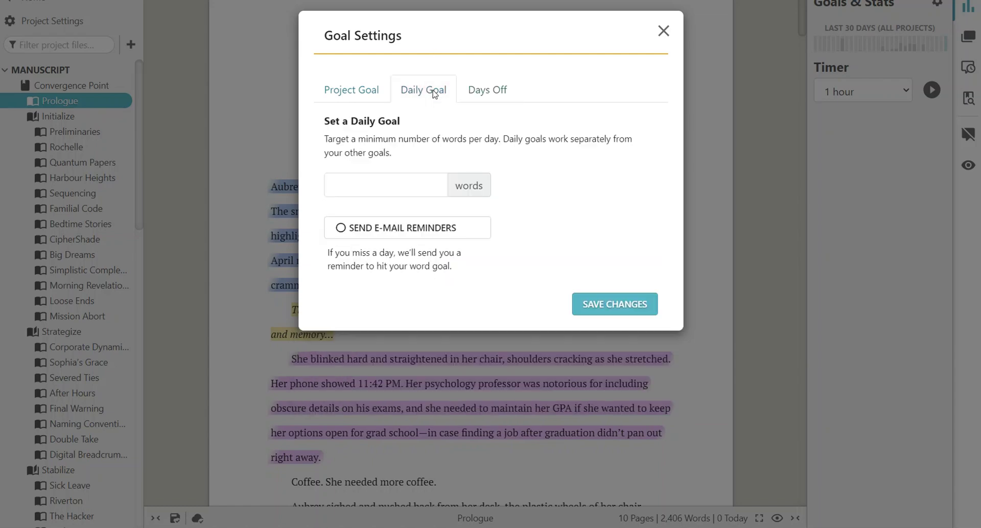
left_click(486, 92)
left_click(366, 90)
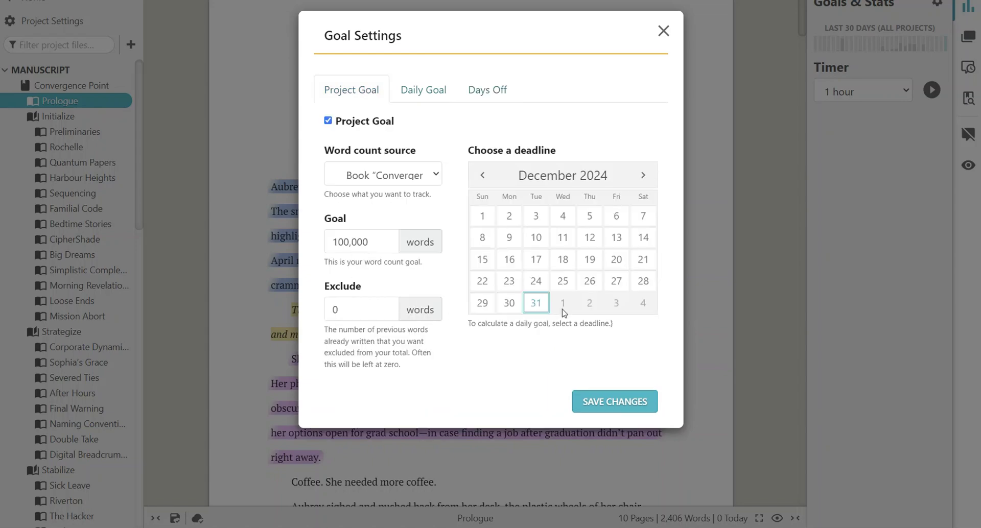
left_click(422, 99)
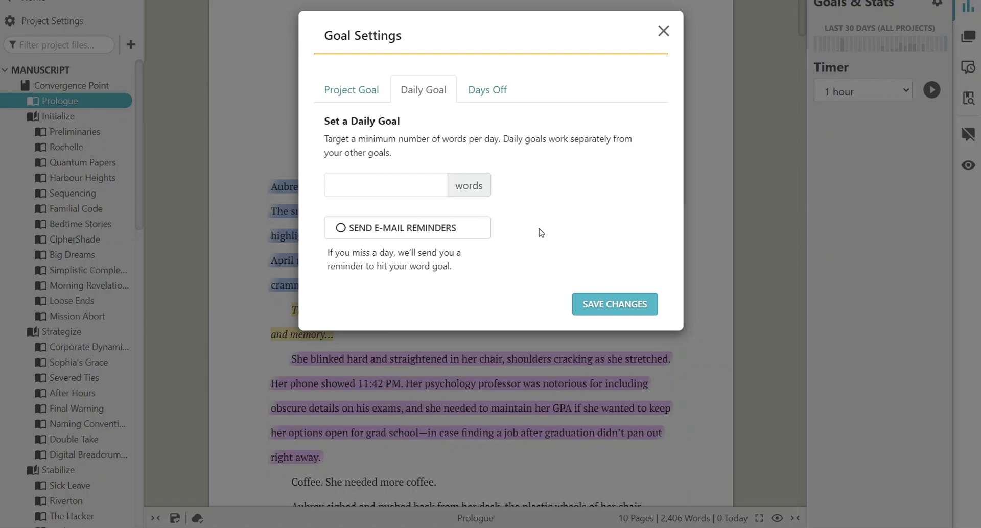
left_click(363, 91)
left_click(424, 91)
left_click(356, 91)
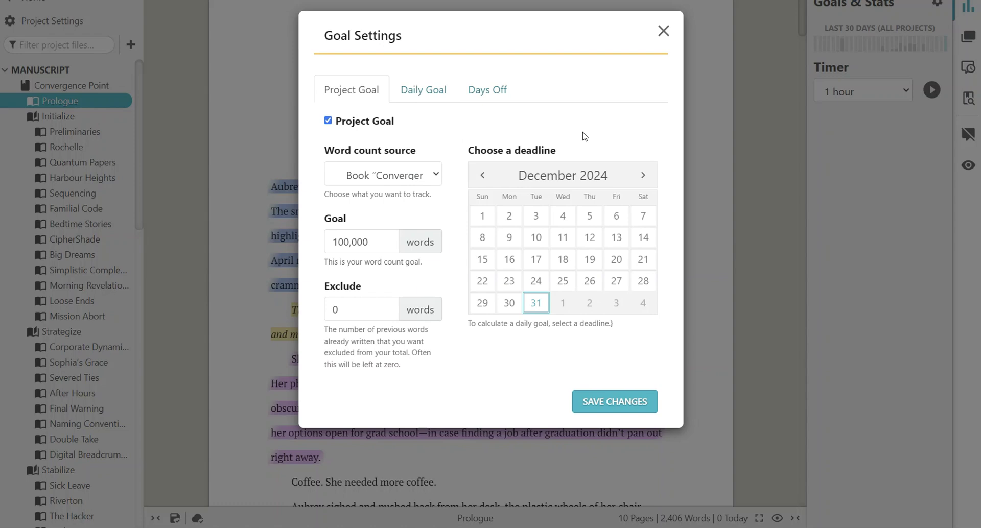
left_click(626, 404)
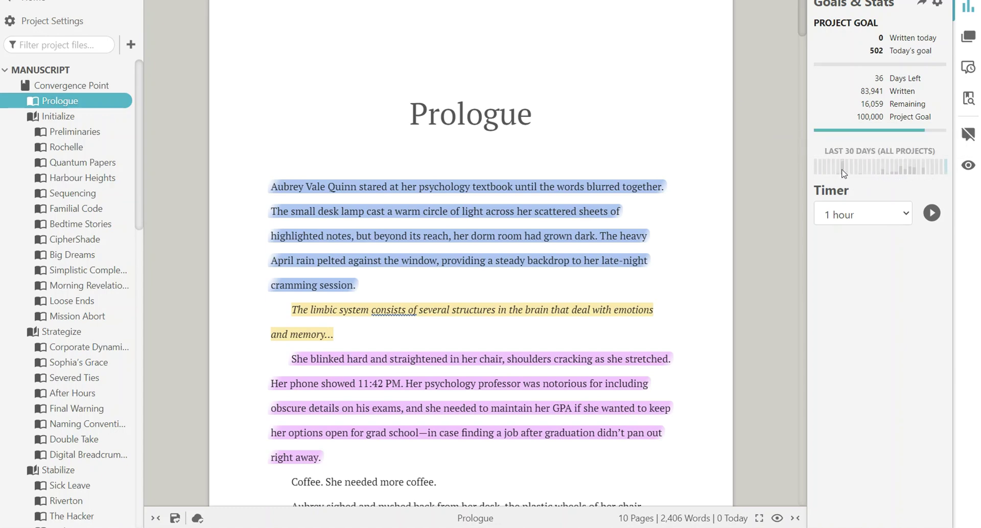
Try the writing timer with a 15-minute duration, starting the countdown and cancelling it.
mouse_move(844, 173)
left_click(907, 213)
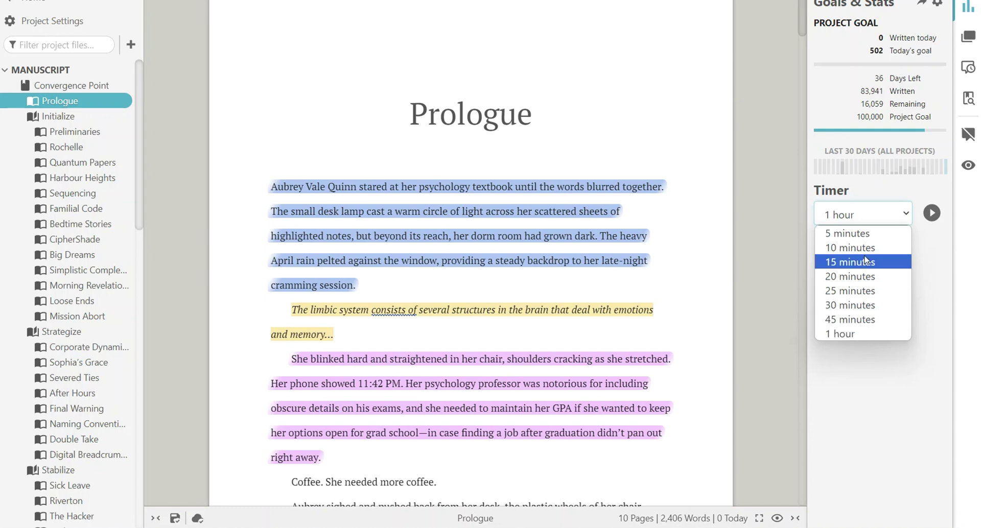
left_click(873, 236)
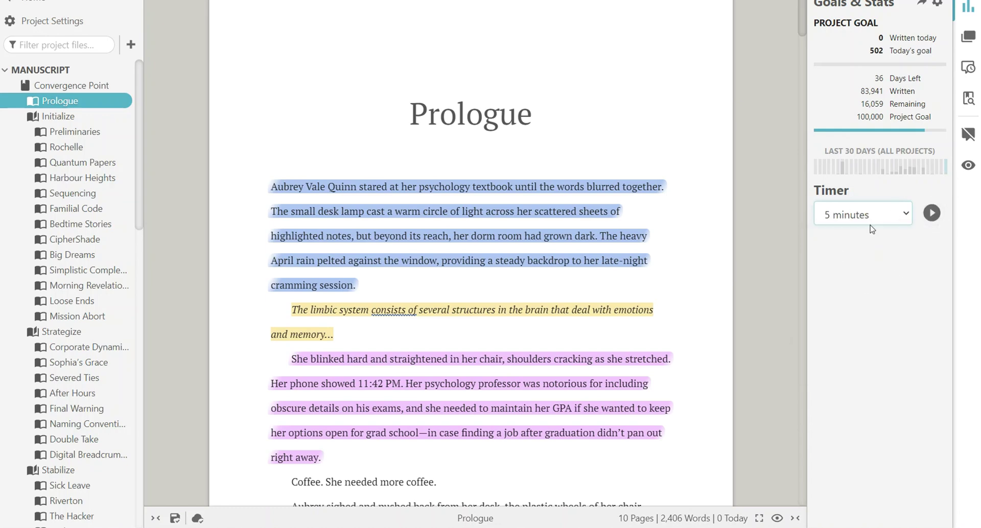
left_click(903, 219)
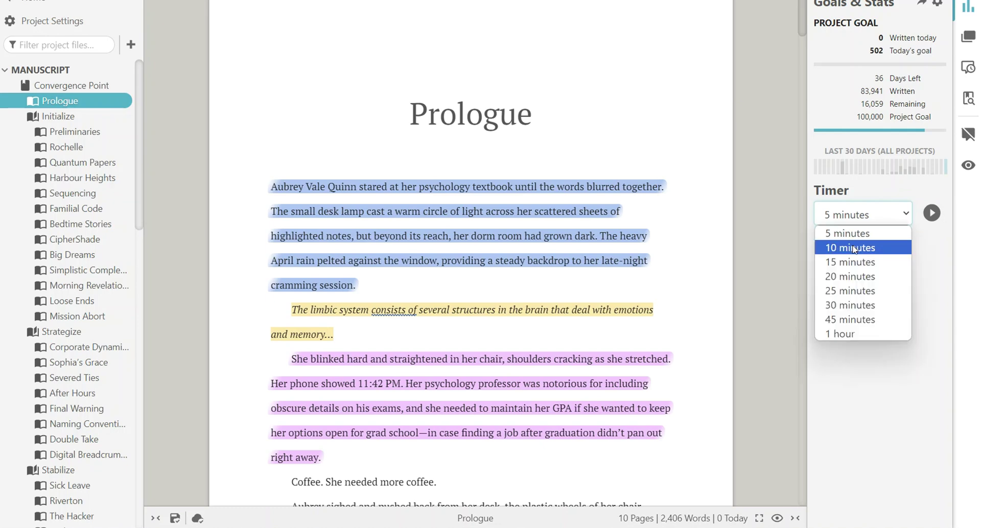
left_click(854, 262)
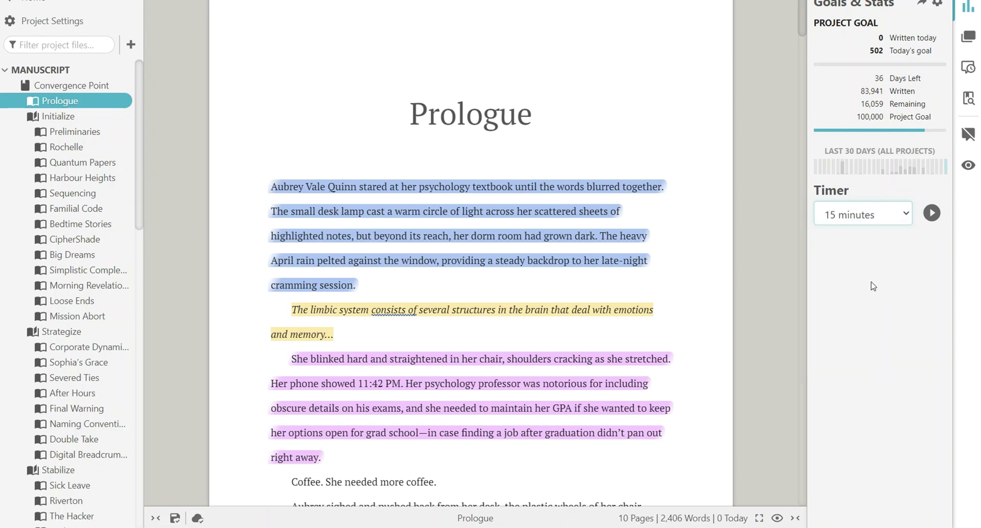
left_click(925, 224)
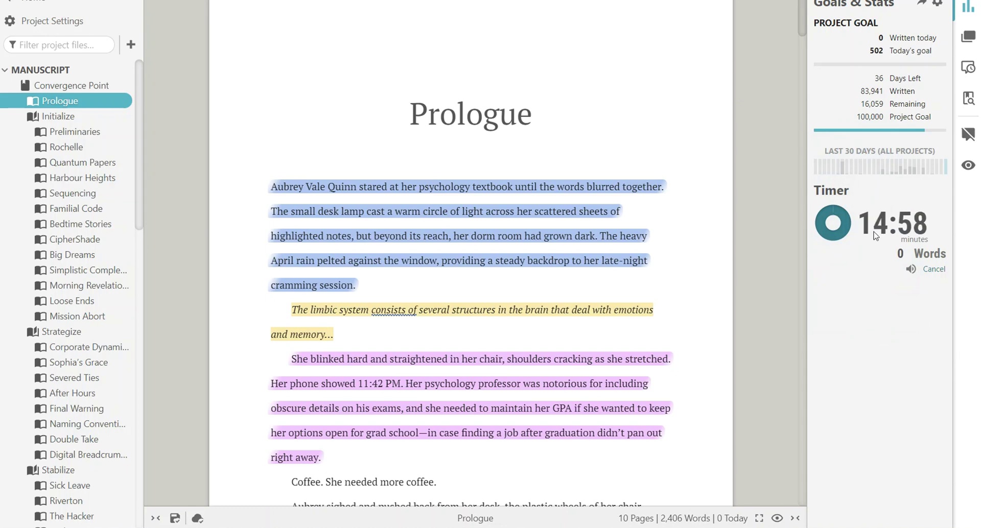
left_click(933, 271)
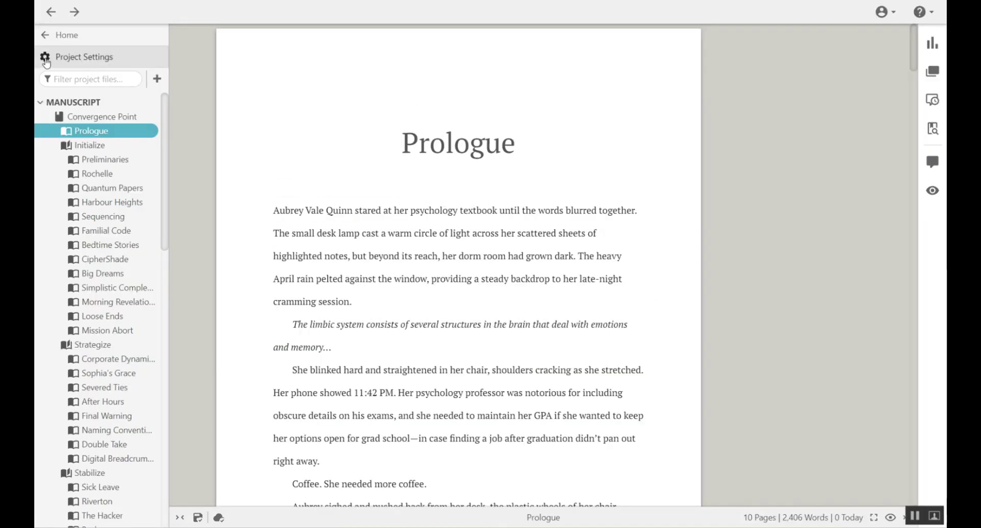
Open the Project Settings and view the project's title, subtitle and author fields.
left_click(88, 58)
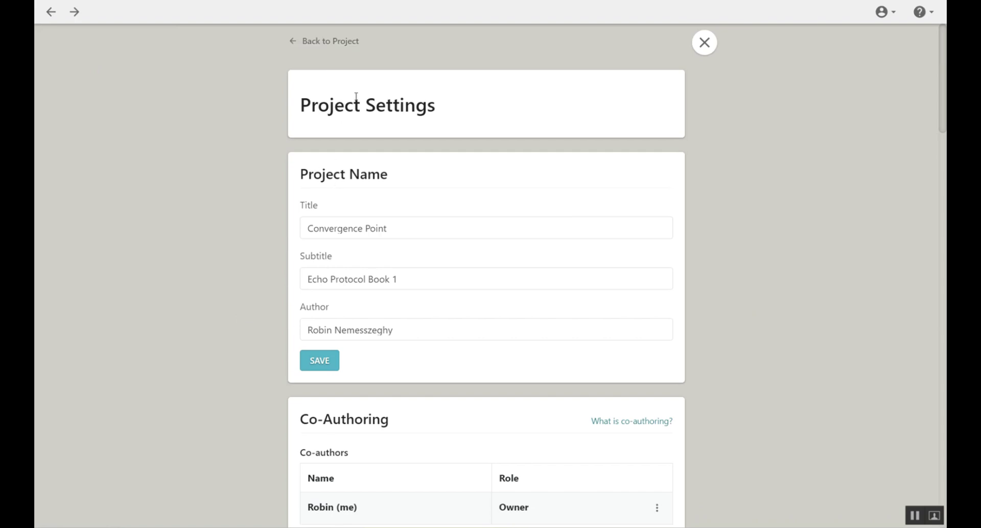
left_click(404, 231)
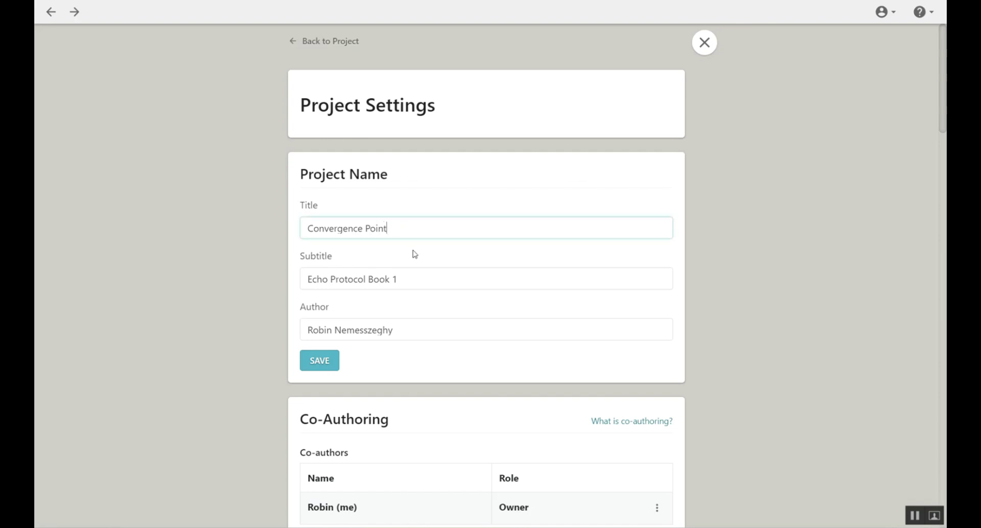
left_click(401, 263)
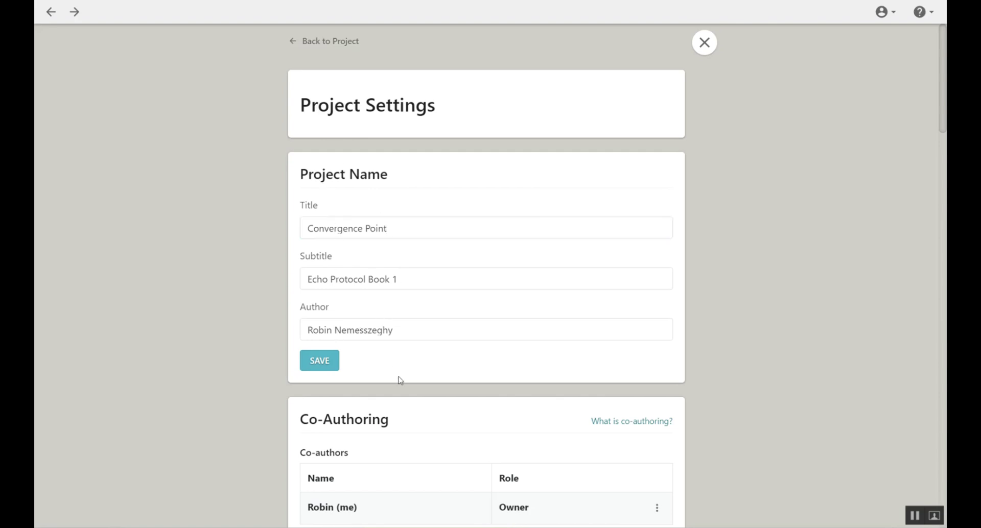
View the co-author invitation form in the Co-Authoring settings and dismiss it without inviting anyone.
scroll(401, 381, "down", 5)
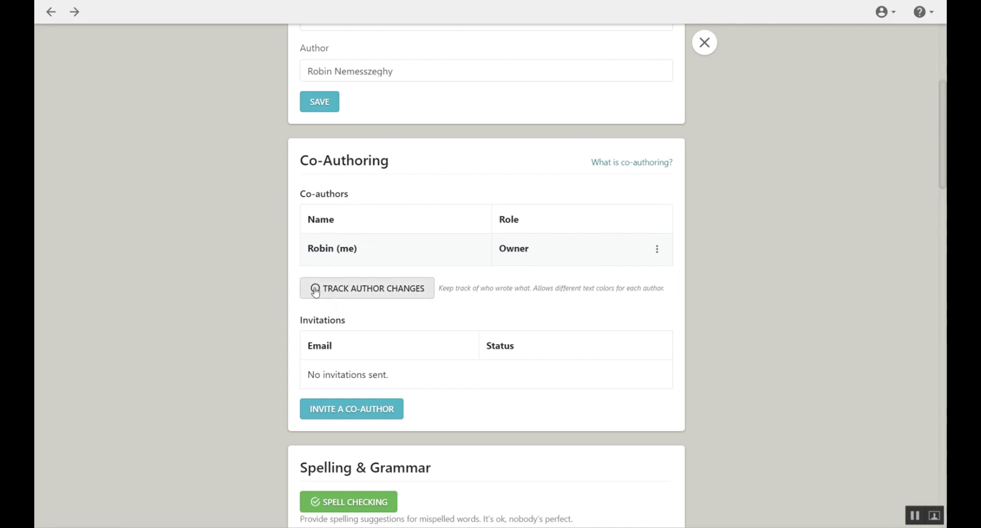
left_click(366, 408)
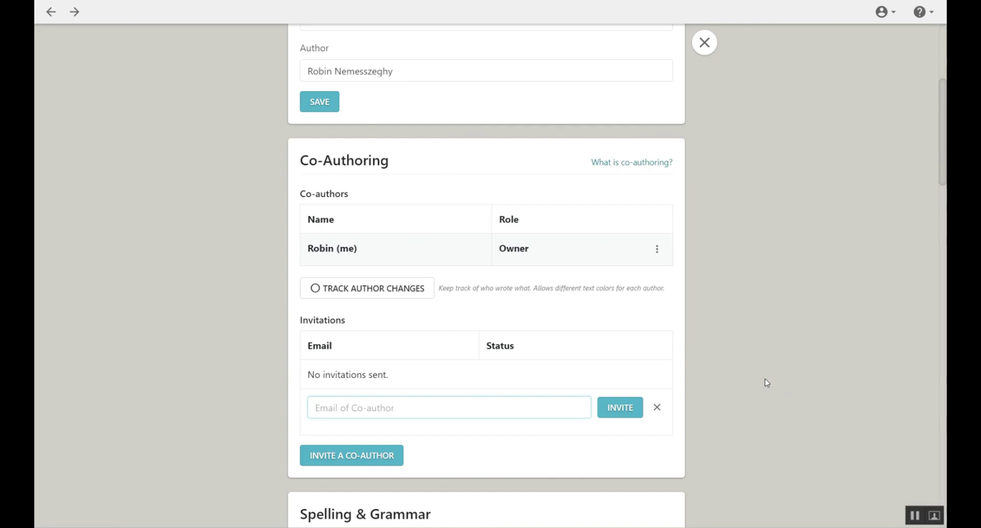
left_click(657, 408)
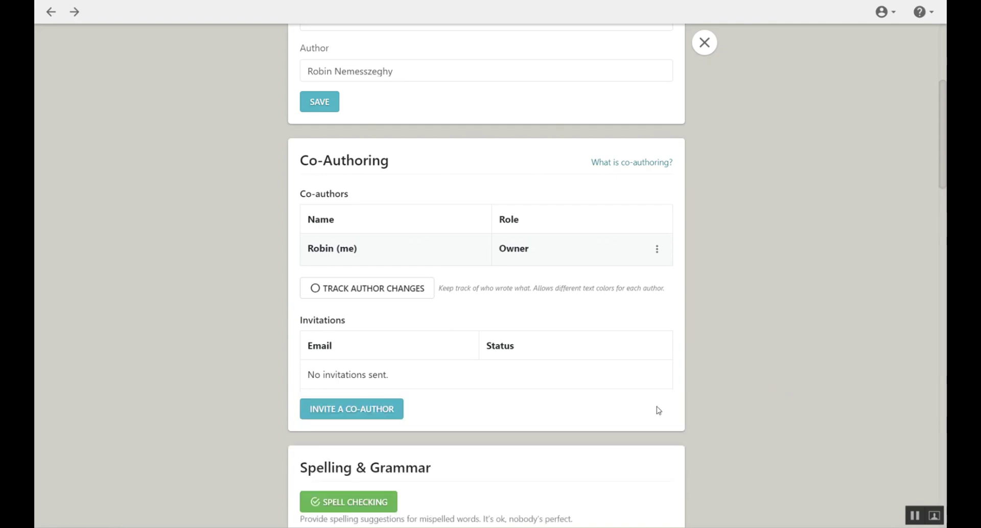
View the role actions for the project owner and try enabling Track Author Changes before switching it back off.
left_click(658, 250)
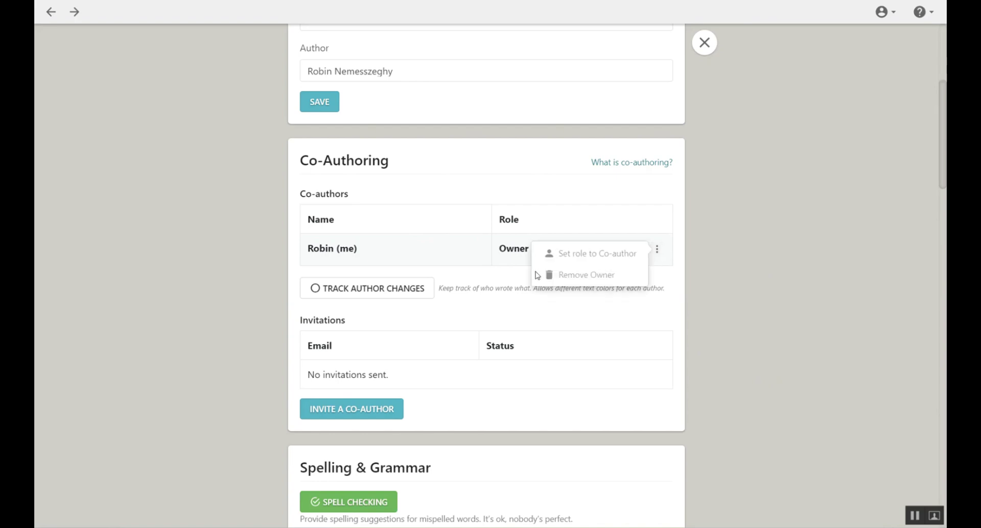
left_click(752, 246)
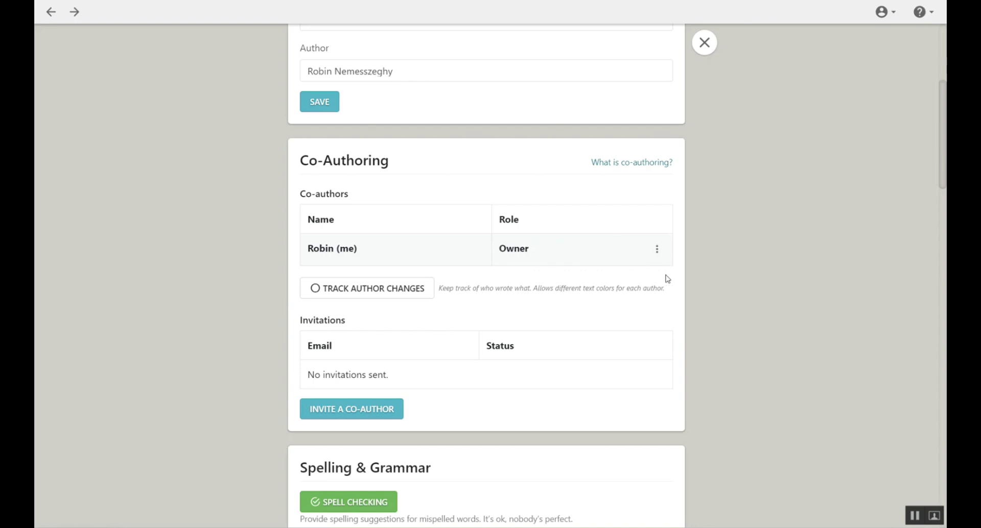
left_click(315, 291)
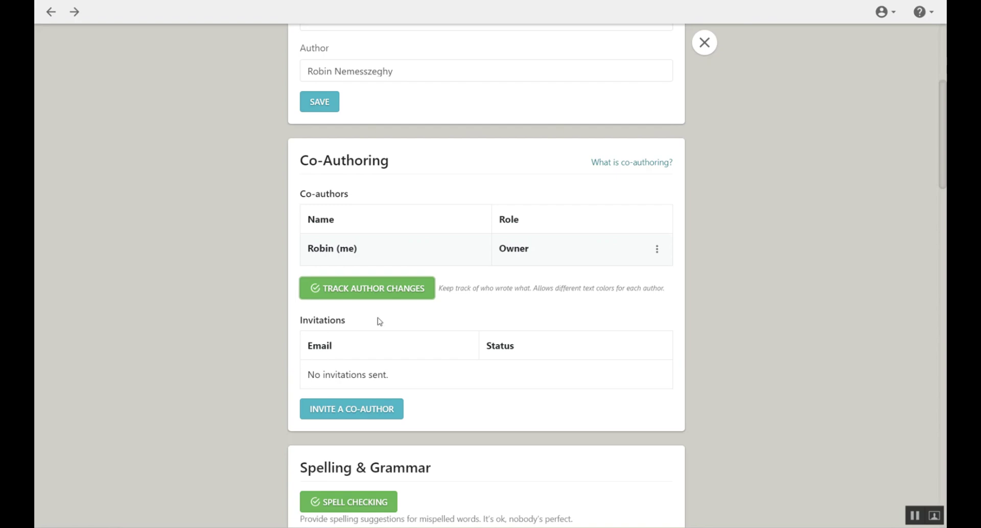
left_click(317, 297)
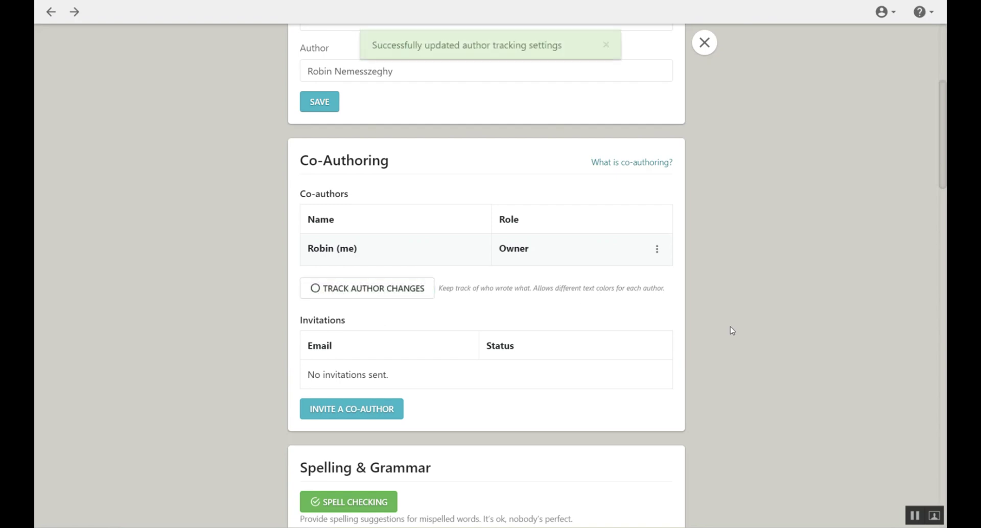
Review the Spelling & Grammar settings, including checking options, language, voice and the ProWritingAid note.
scroll(731, 327, "down", 2)
scroll(730, 327, "down", 5)
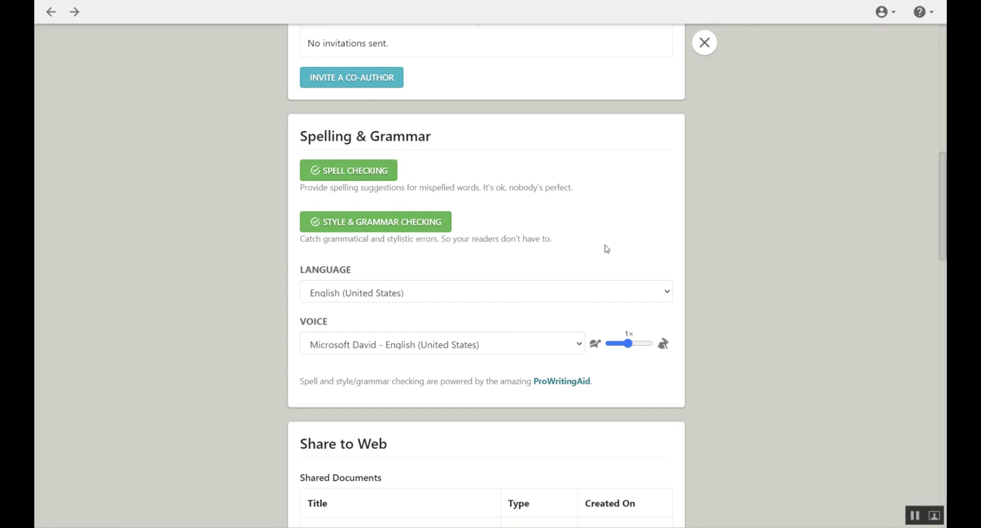
scroll(791, 277, "down", 1)
scroll(790, 277, "down", 3)
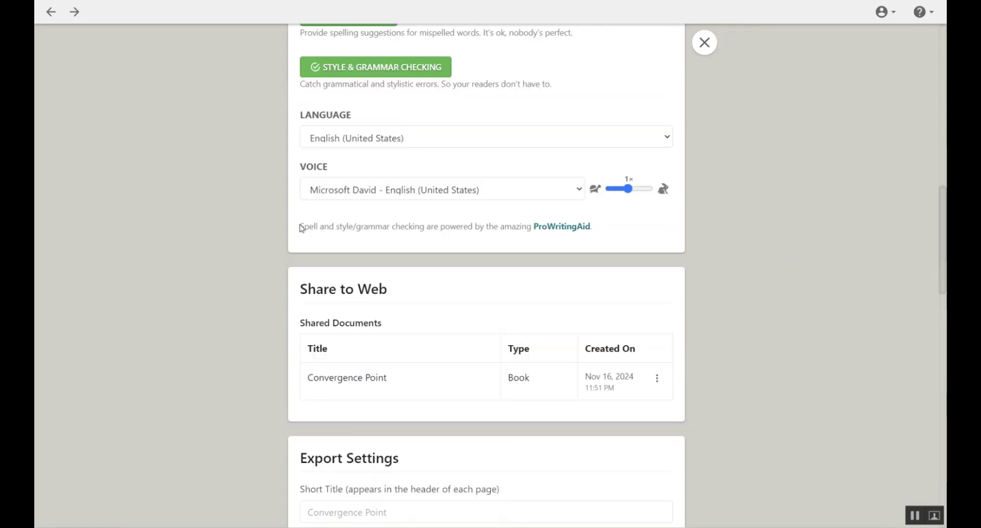
left_click_drag(300, 227, 587, 234)
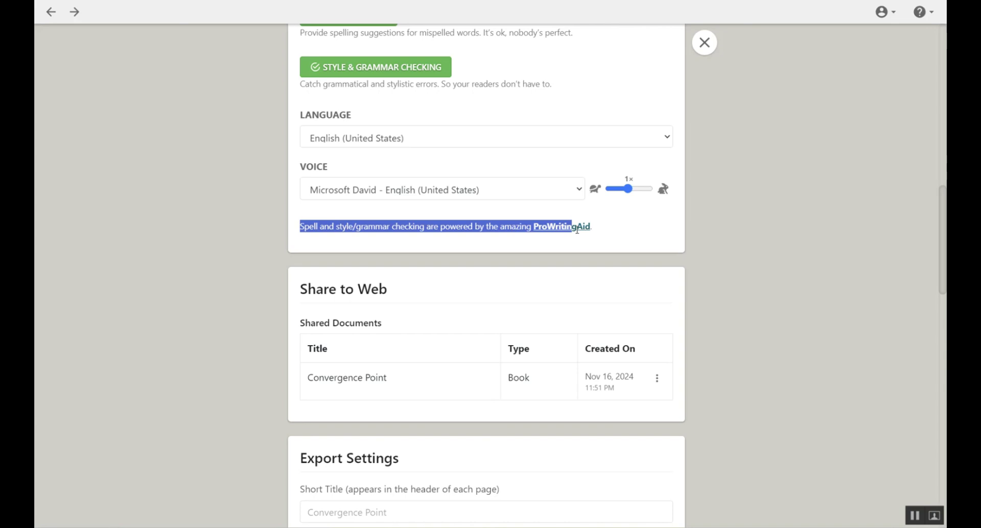
Clear the selection on the ProWritingAid note and review the shared documents listed under Share to Web.
left_click(629, 232)
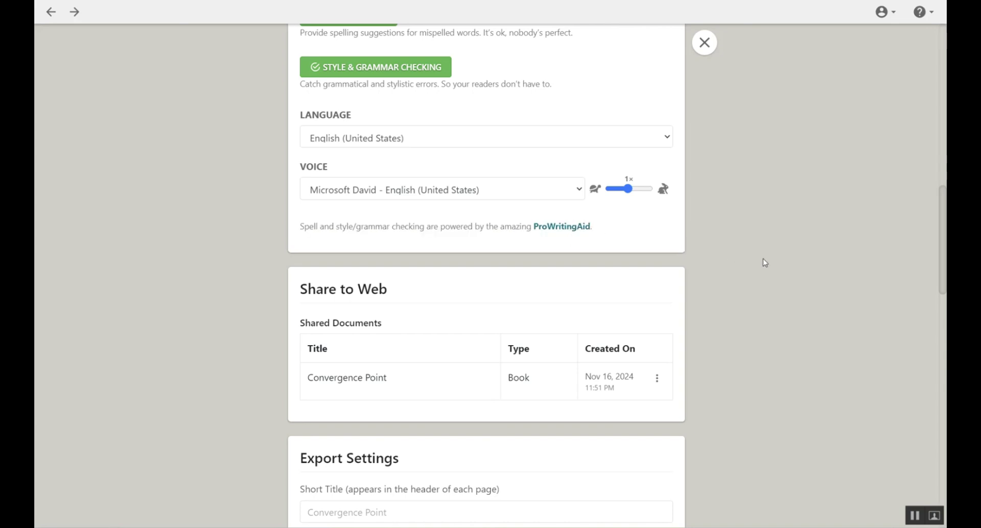
scroll(763, 259, "up", 1)
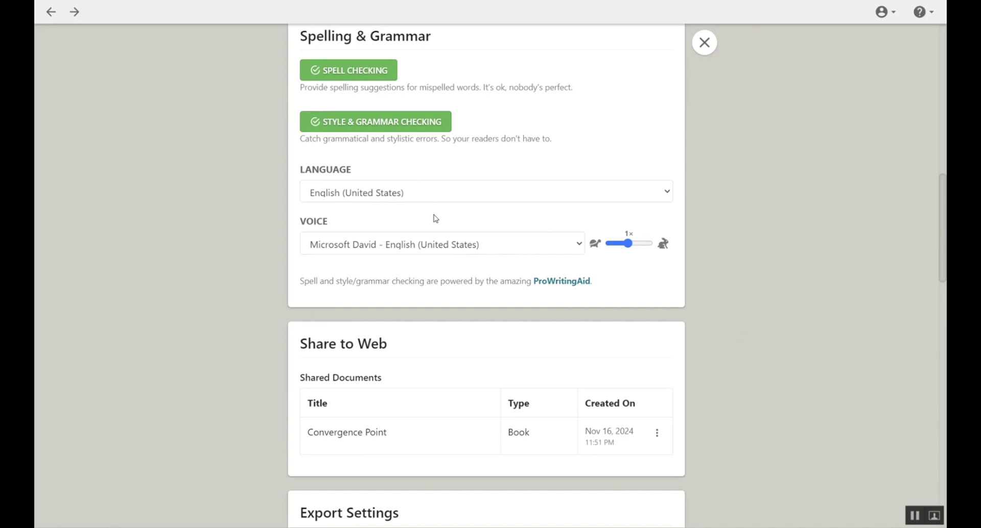
scroll(466, 180, "down", 6)
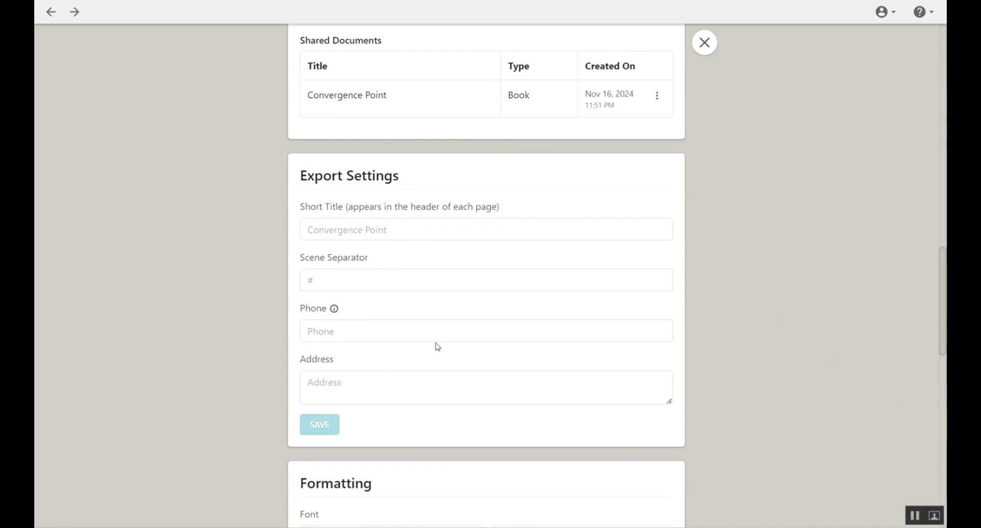
Review the Export Settings fields for short title, scene separator, phone and address without entering anything.
scroll(353, 326, "down", 1)
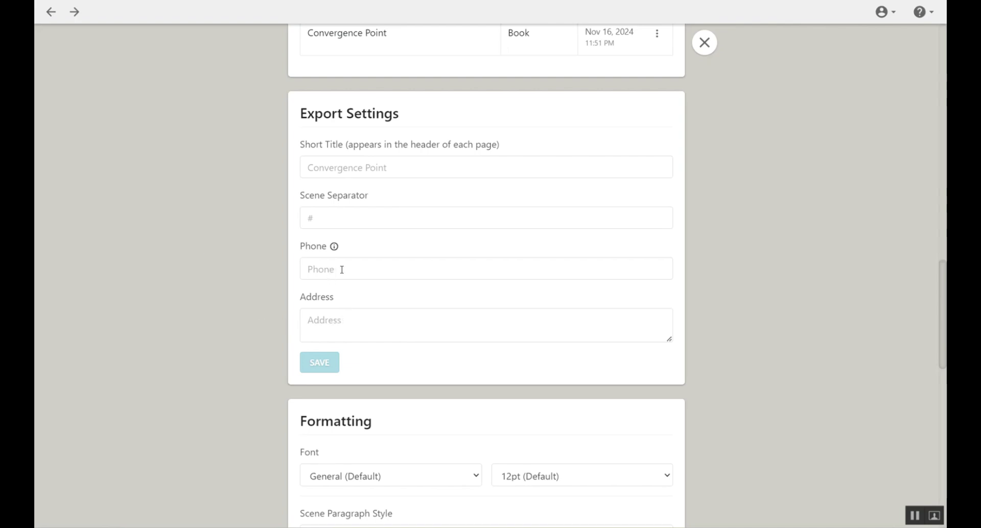
left_click(345, 320)
left_click(350, 285)
left_click(354, 271)
left_click(330, 217)
left_click(397, 176)
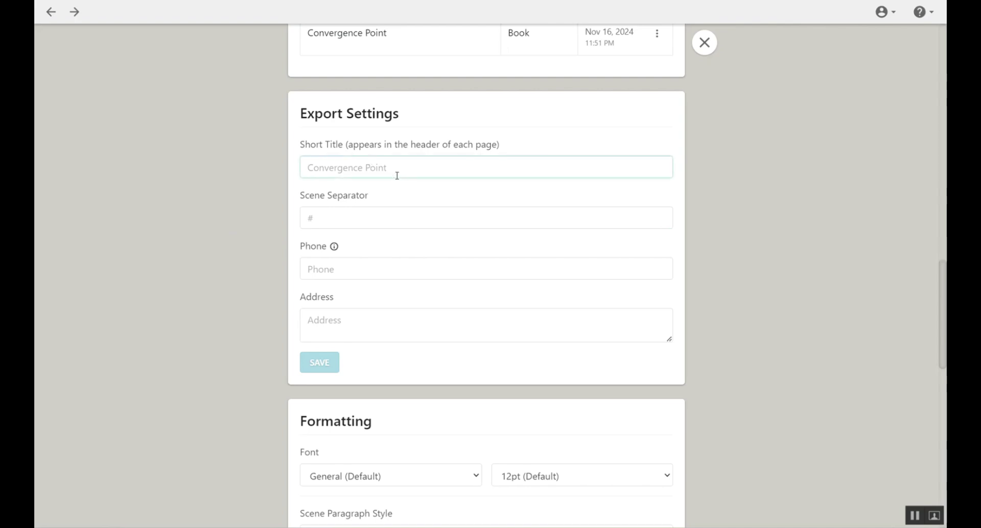
left_click(185, 231)
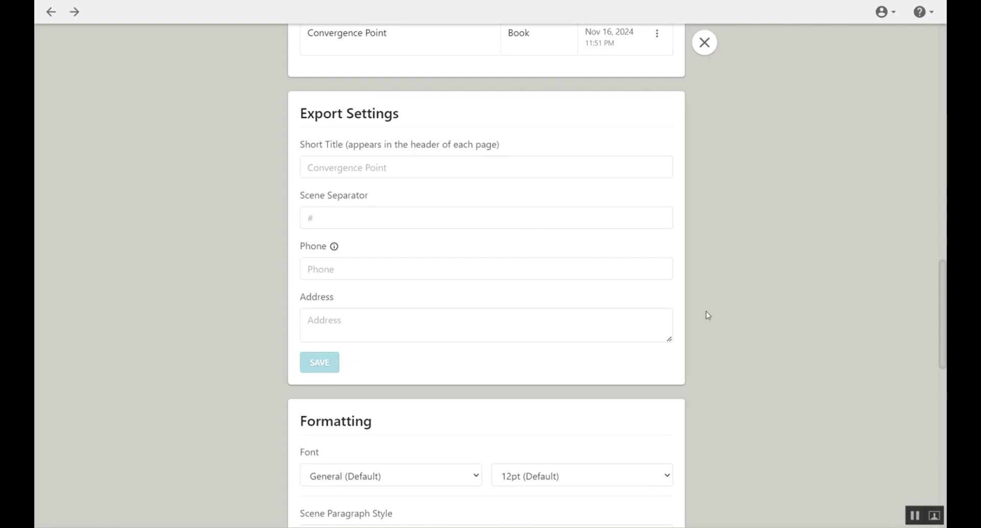
Look through the Formatting font choices and preview the scene text in the Thriller and Romance fonts.
scroll(708, 315, "down", 5)
scroll(469, 212, "down", 2)
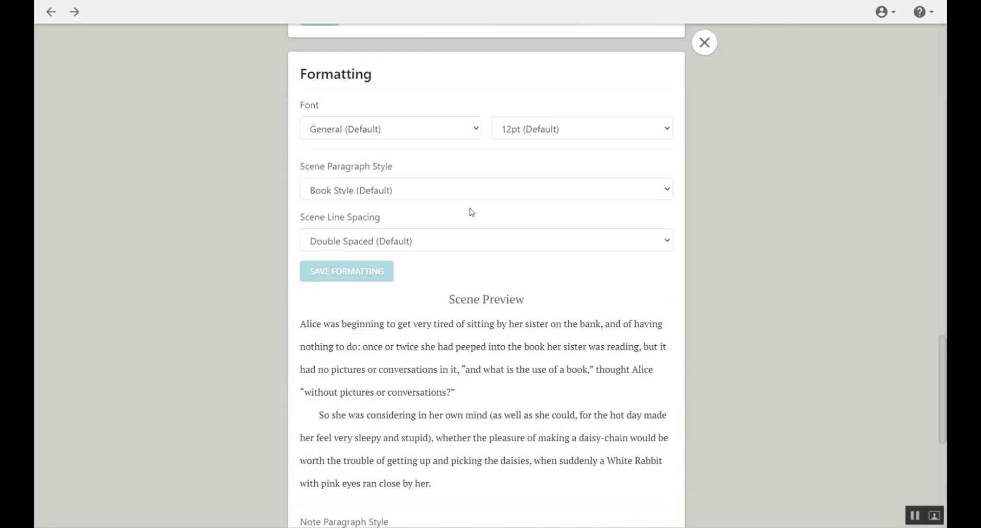
scroll(409, 148, "down", 1)
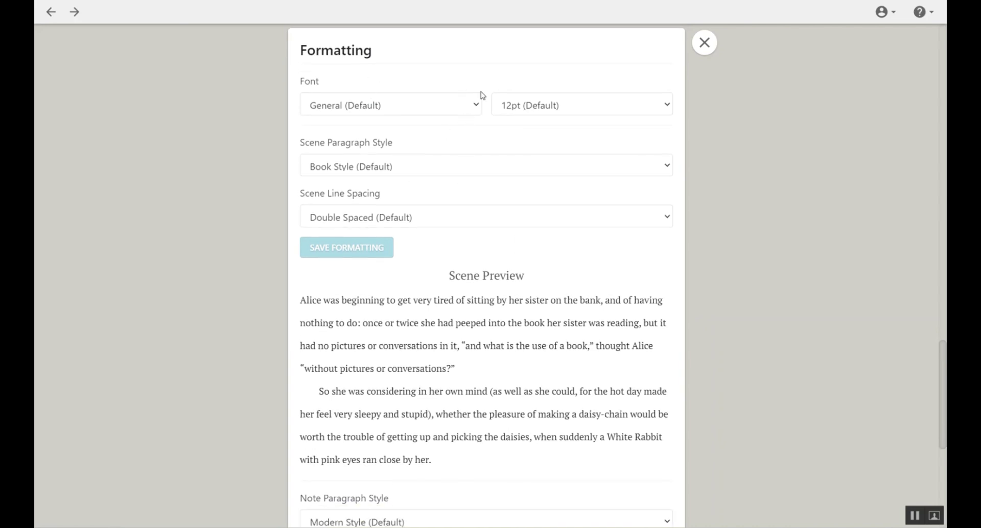
left_click(476, 106)
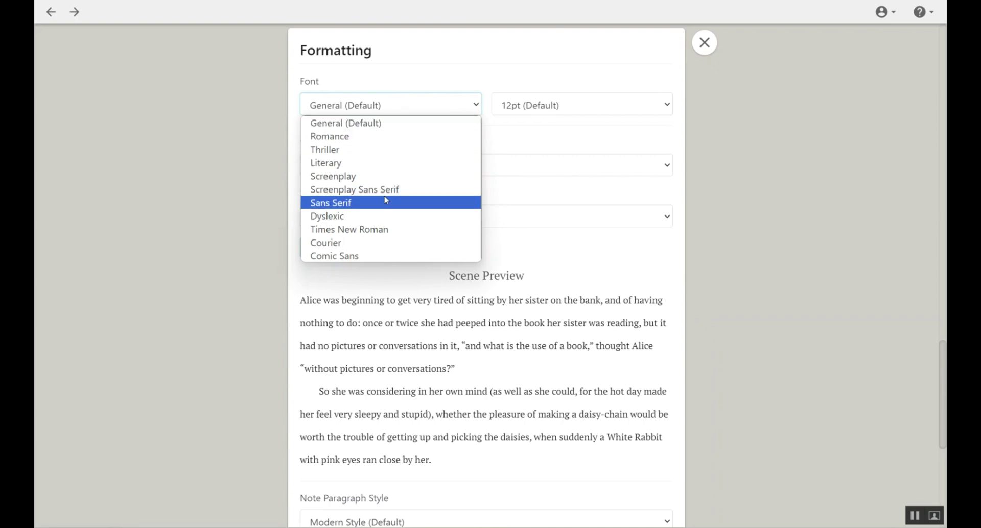
key("Escape")
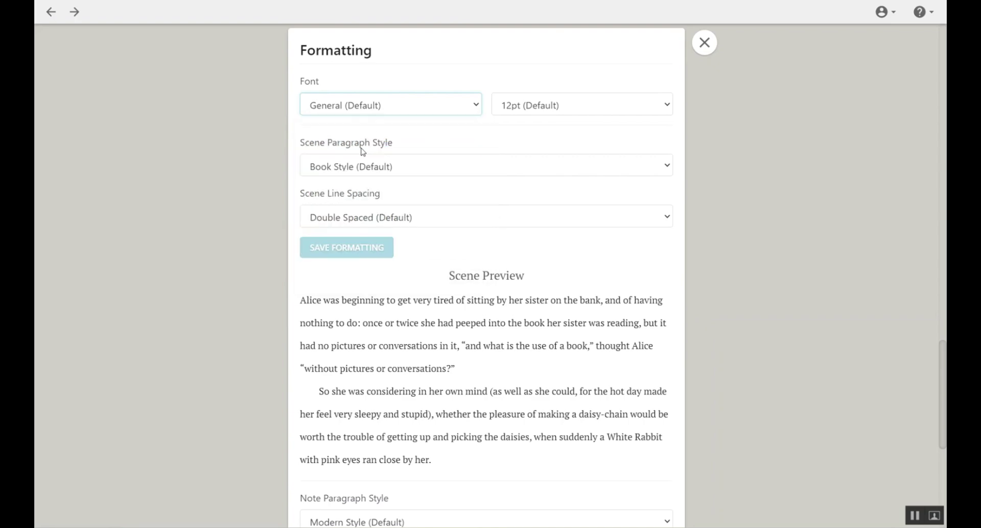
key("t")
left_click(448, 108)
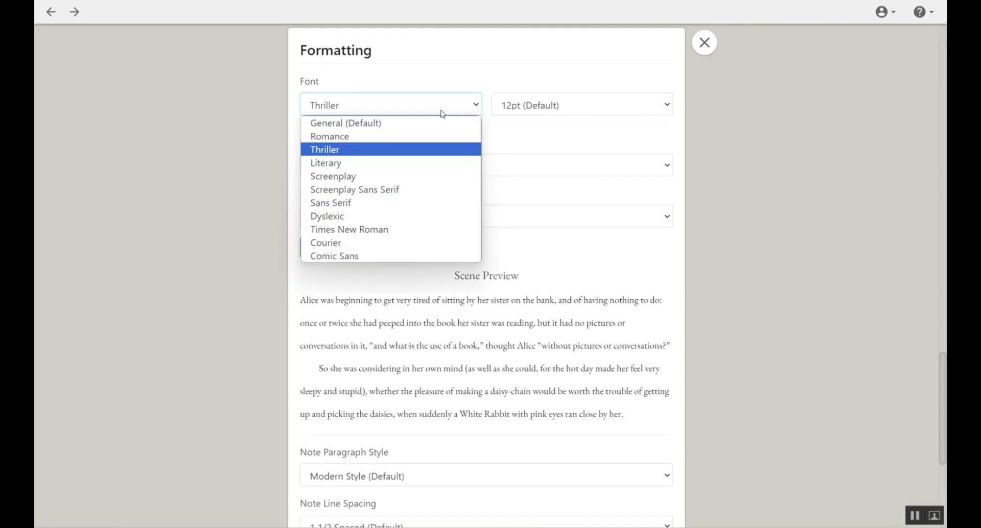
left_click(381, 141)
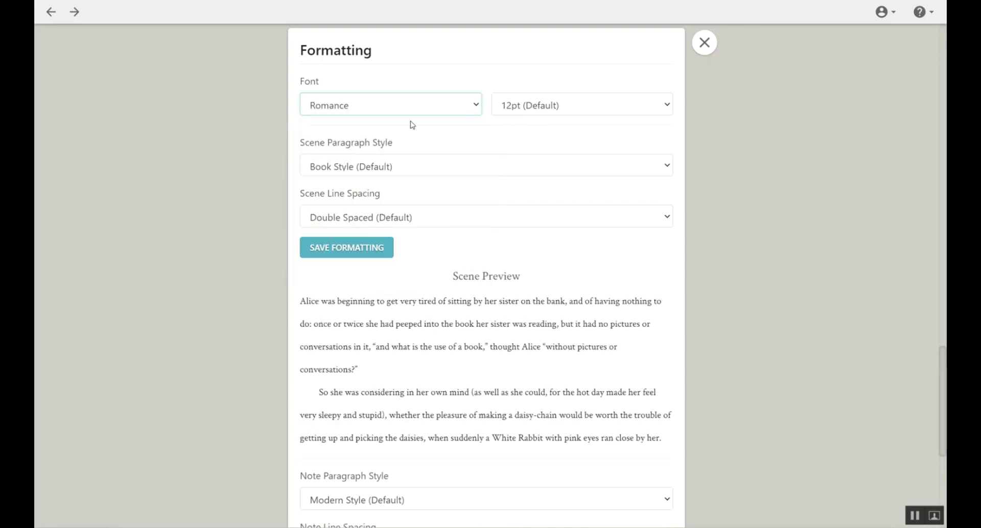
Preview the scene text in Dyslexic, Times New Roman and Comic Sans, and set the font back to General (Default).
left_click(439, 105)
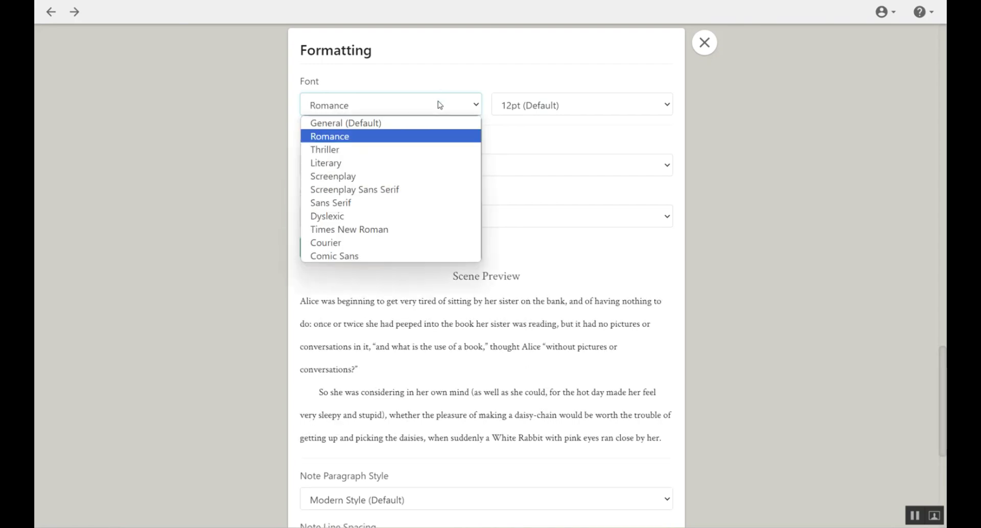
left_click(364, 217)
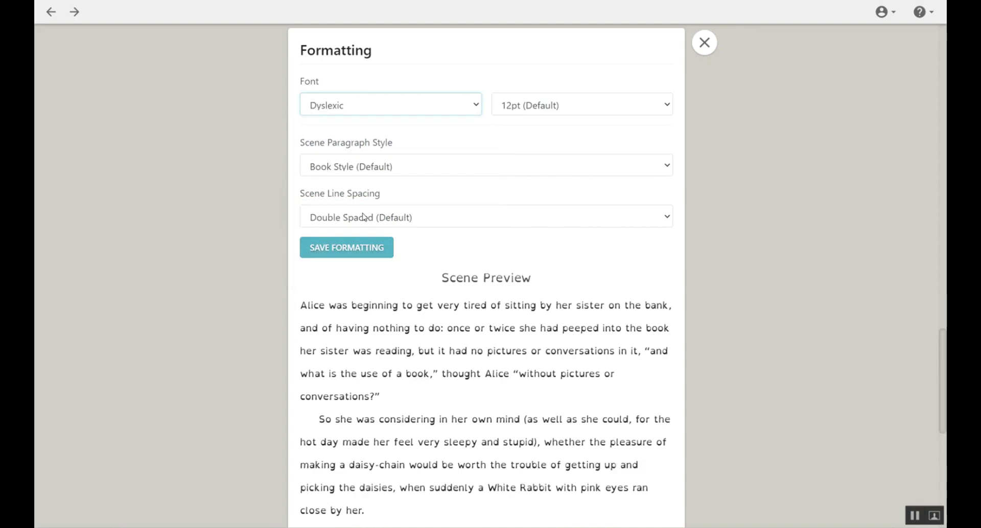
left_click(467, 107)
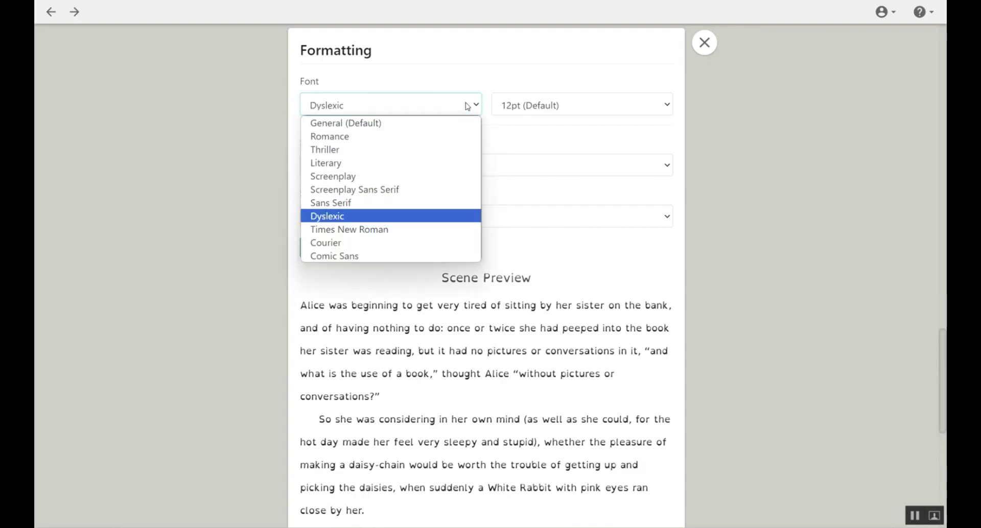
left_click(347, 231)
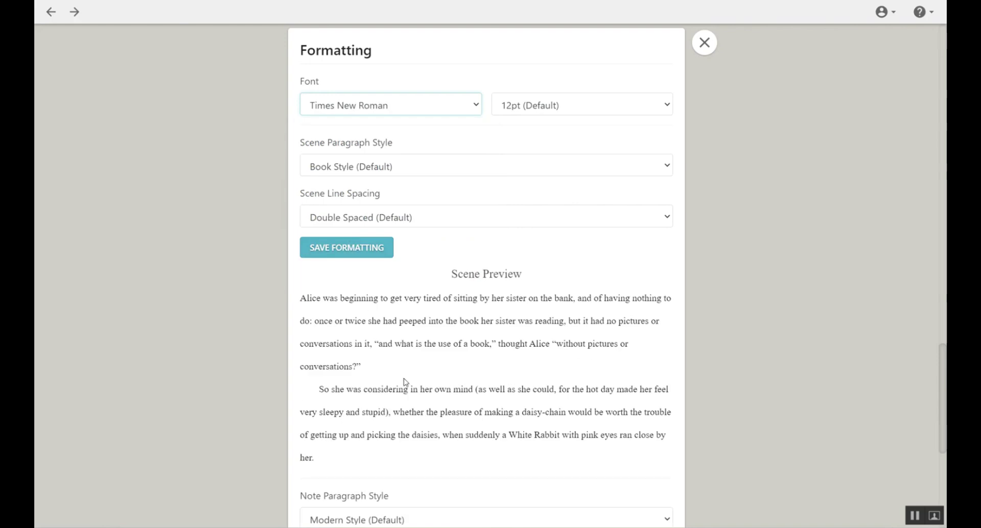
left_click(475, 104)
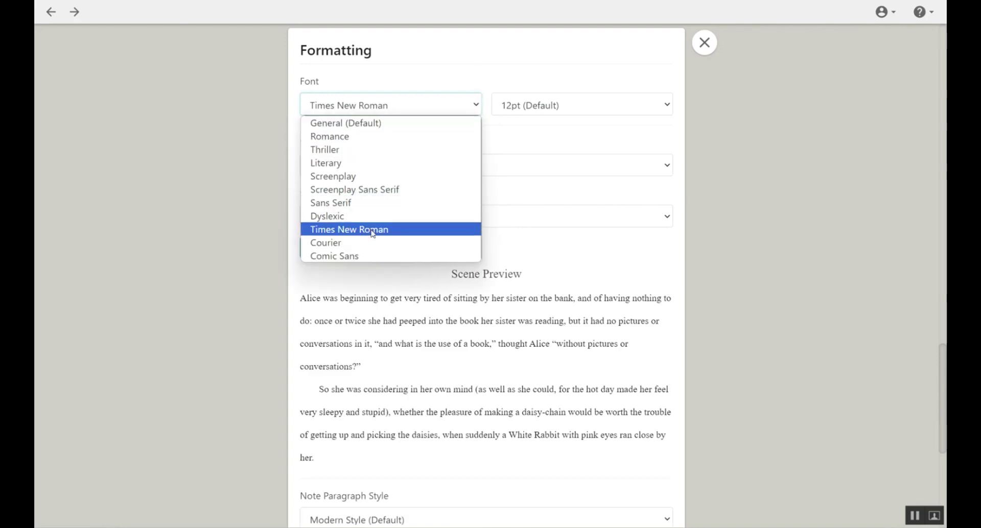
left_click(376, 257)
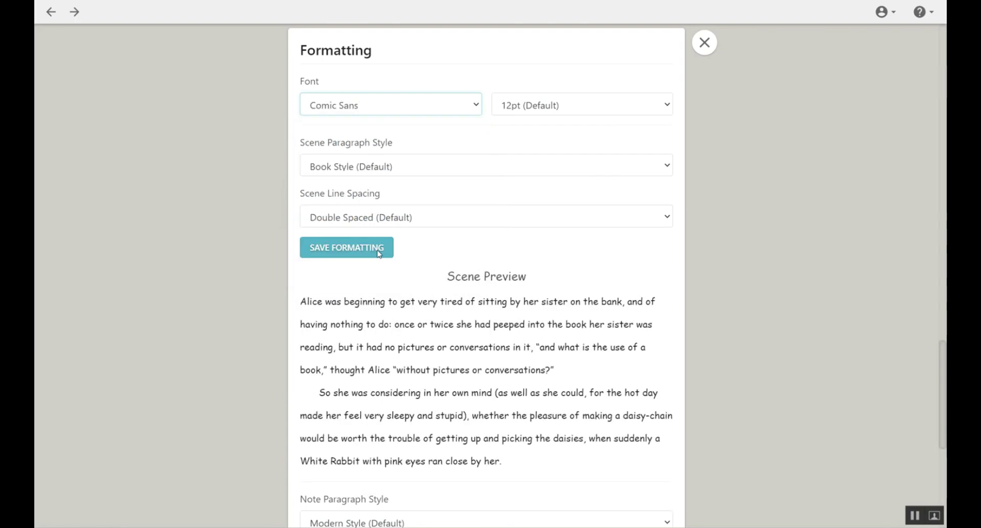
left_click(436, 103)
left_click(395, 123)
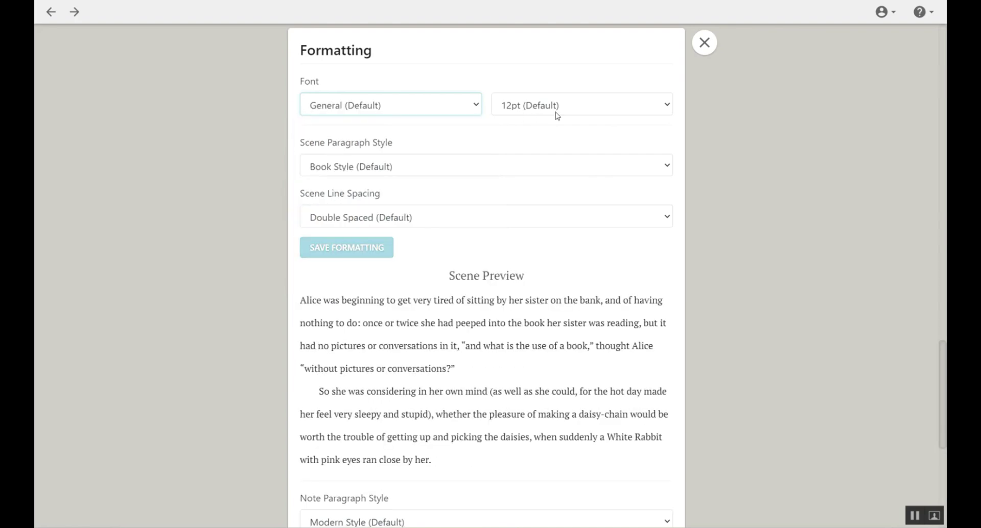
Preview the scene text at 18pt, 10pt and 14pt, and set the font size back to 12pt (Default).
left_click(567, 105)
left_click(574, 175)
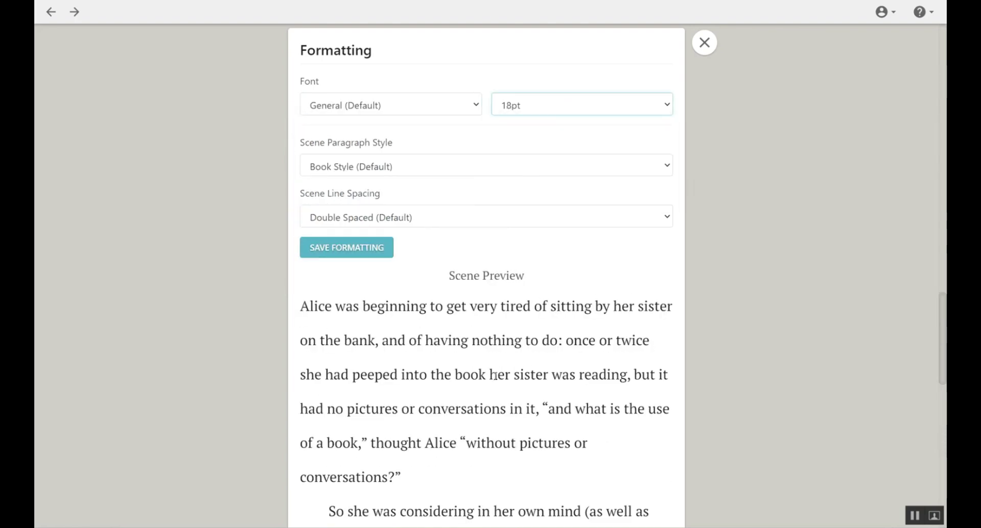
scroll(488, 382, "down", 3)
scroll(565, 290, "up", 3)
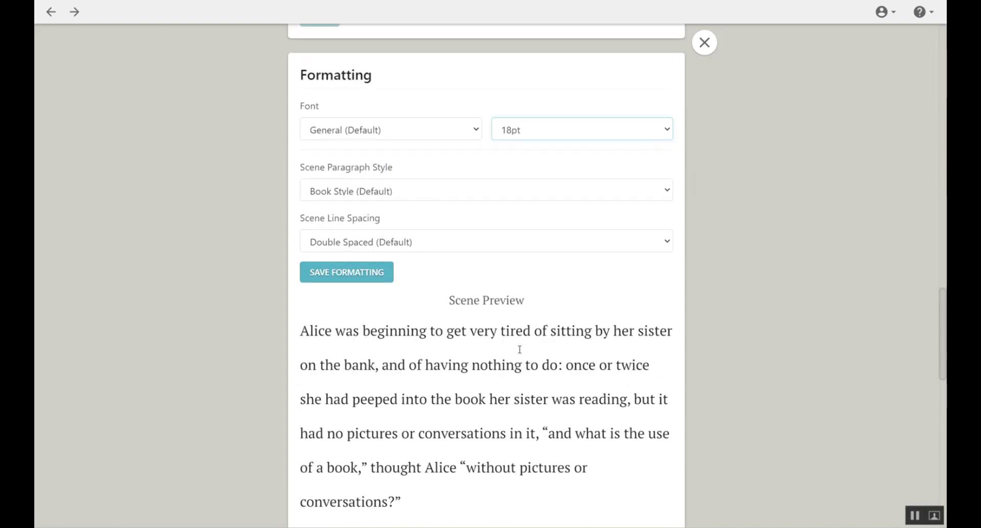
left_click(567, 136)
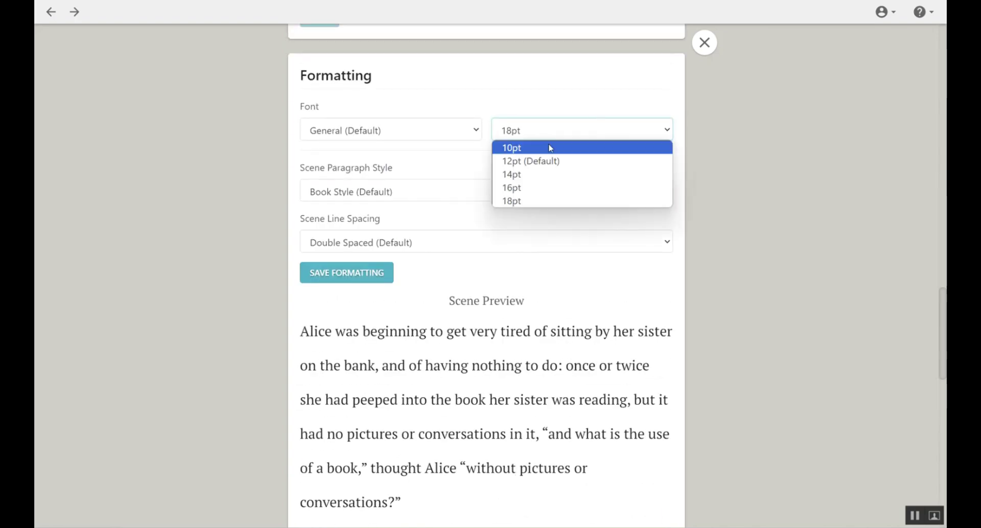
left_click(550, 148)
left_click(562, 130)
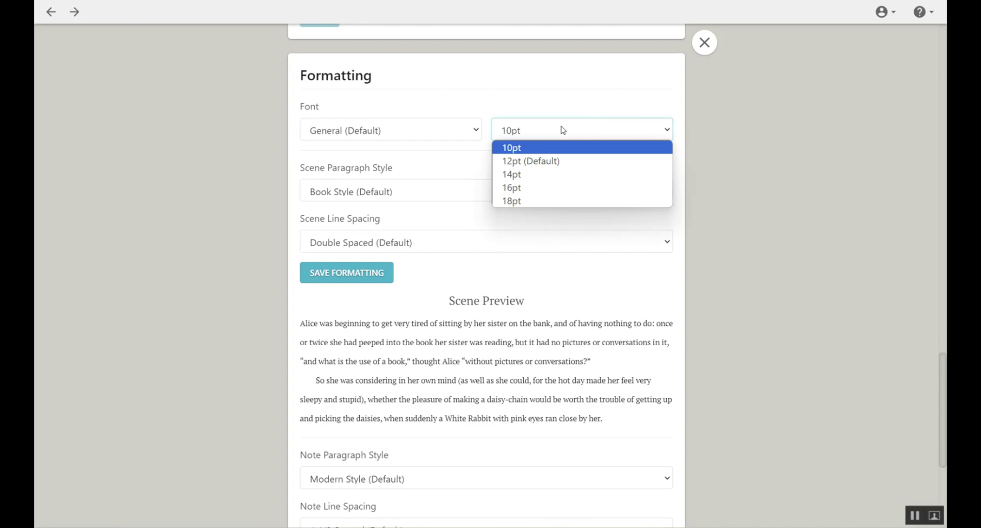
left_click(543, 161)
left_click(542, 137)
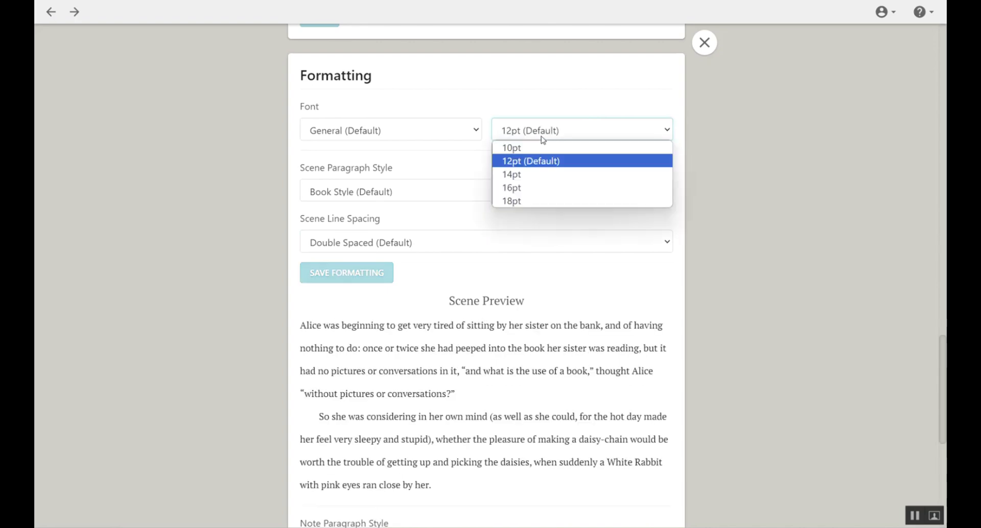
left_click(538, 174)
left_click(561, 133)
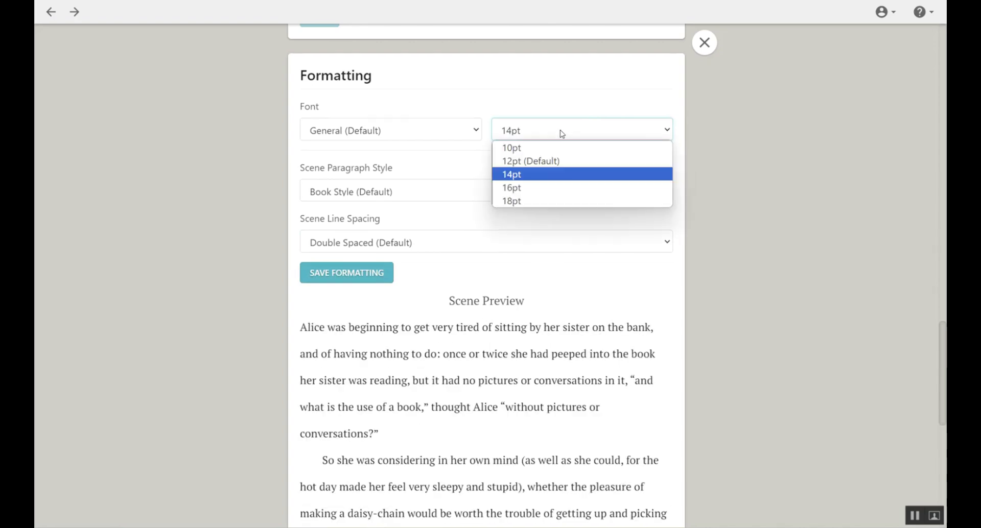
left_click(532, 161)
Preview the Modern Style and Modified Book Style scene paragraphs, and set the style back to Book Style (Default).
left_click(457, 189)
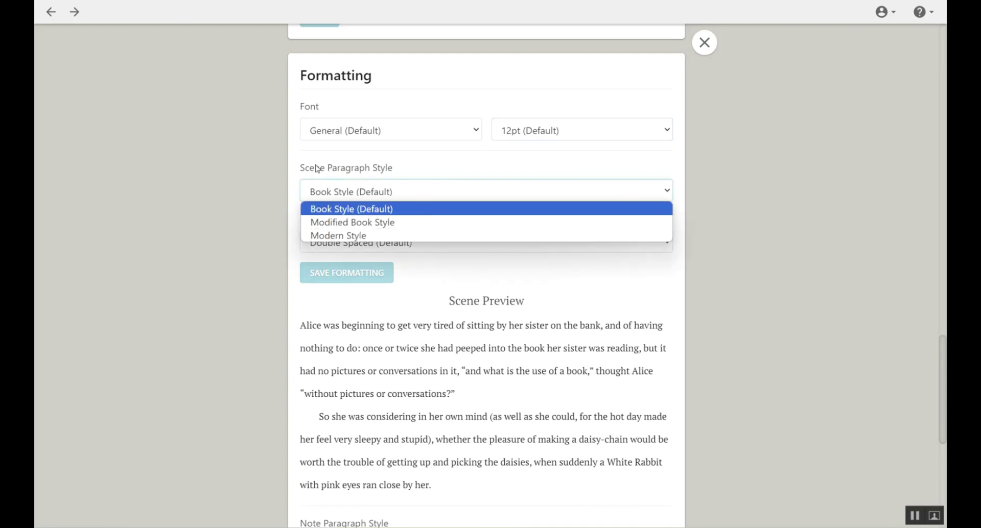
left_click(391, 236)
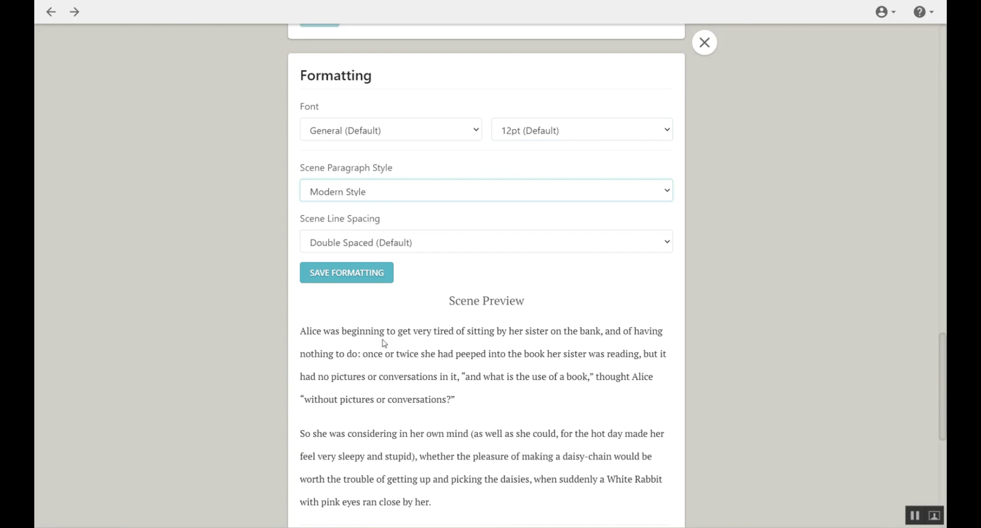
left_click(401, 197)
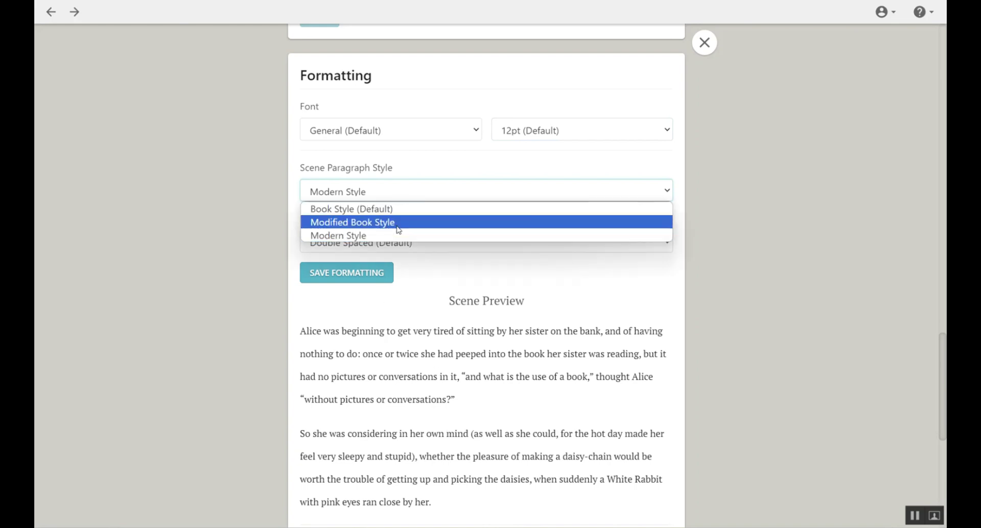
left_click(399, 229)
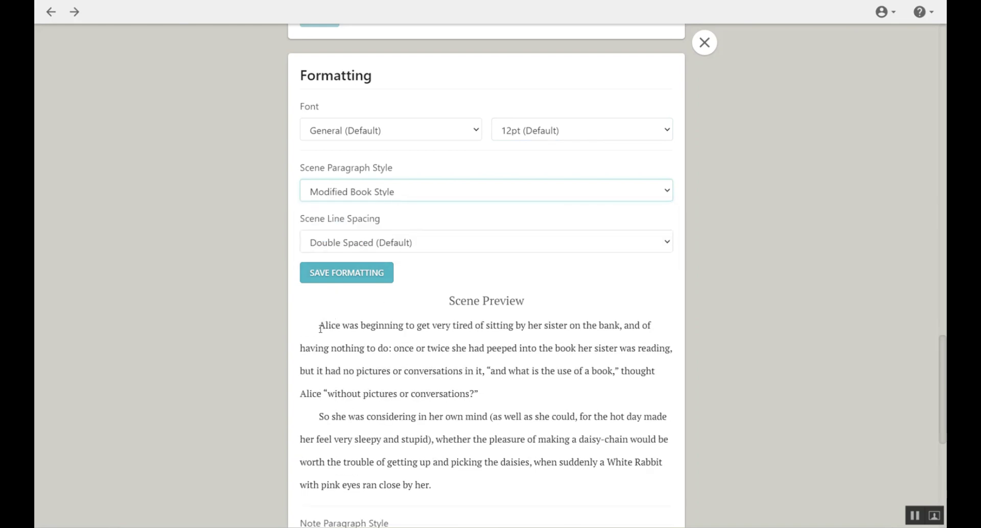
left_click(410, 189)
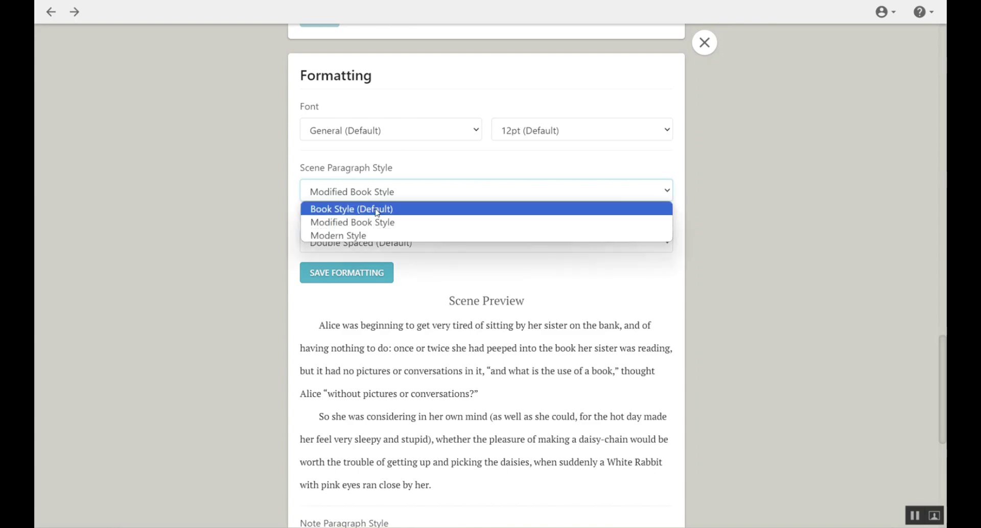
left_click(377, 210)
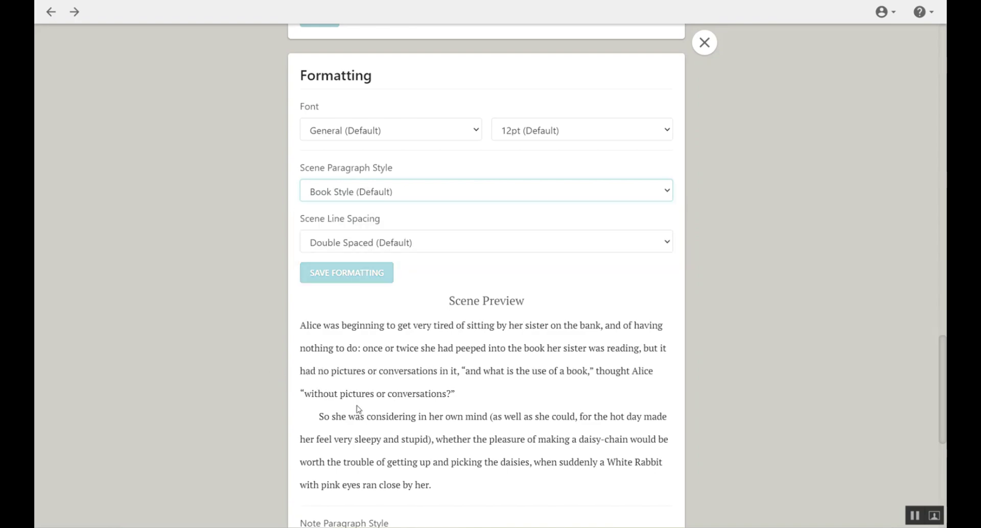
scroll(293, 362, "down", 2)
scroll(438, 276, "up", 3)
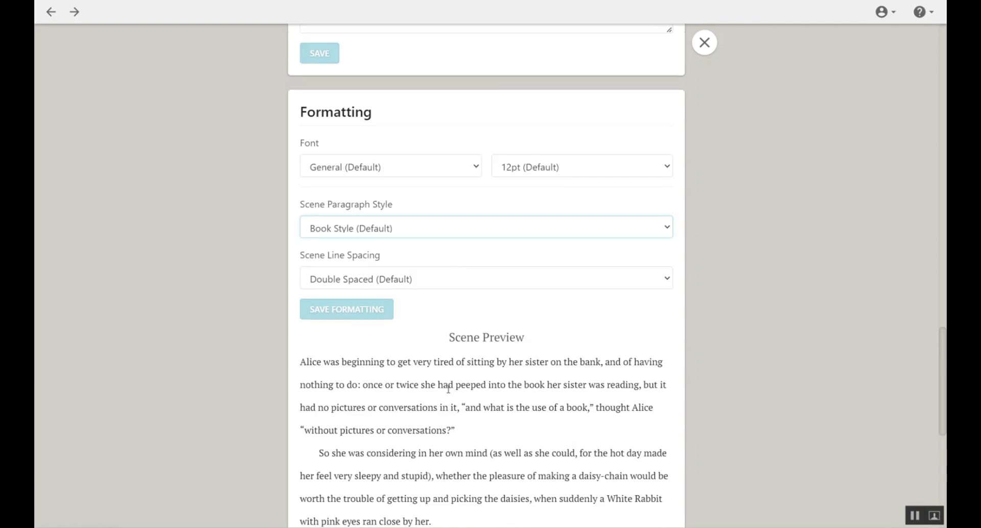
Preview the scene text with Single Spaced and 1 1/2 Spaced lines, and set the line spacing back to Double Spaced (Default).
scroll(449, 389, "down", 2)
left_click(453, 172)
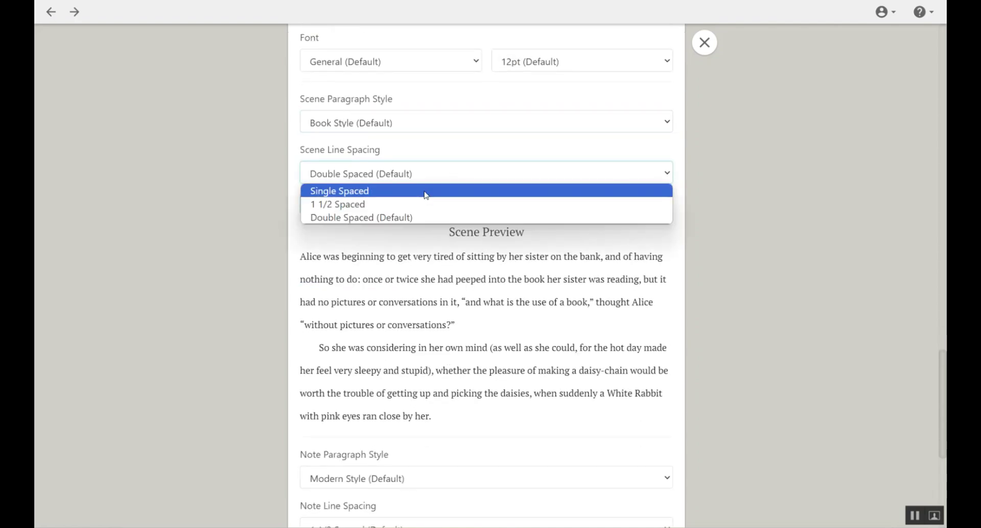
left_click(426, 194)
left_click(455, 174)
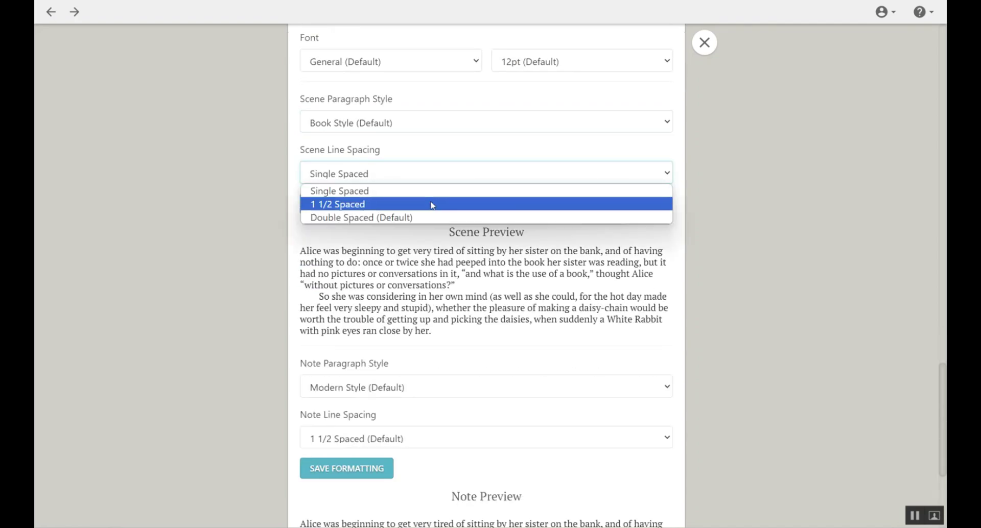
left_click(431, 204)
left_click(457, 174)
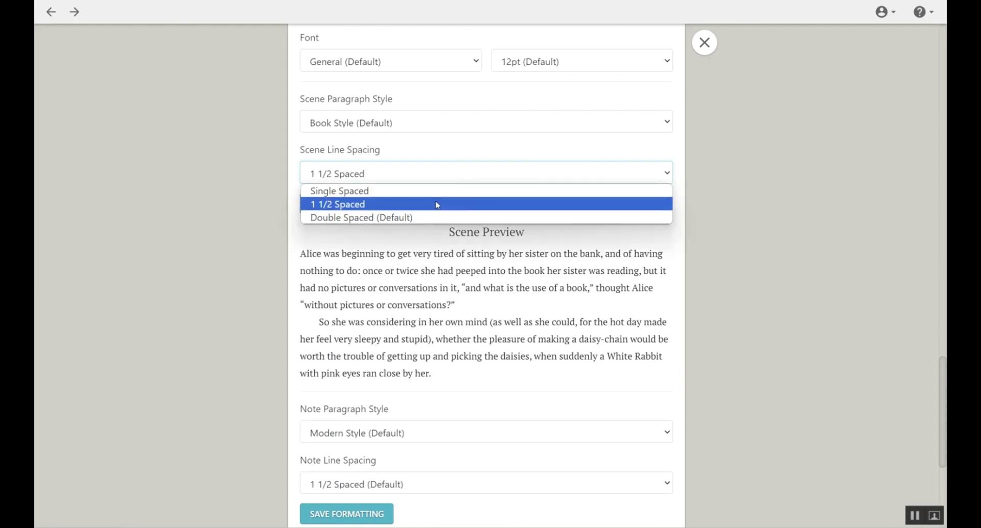
left_click(439, 209)
left_click(453, 179)
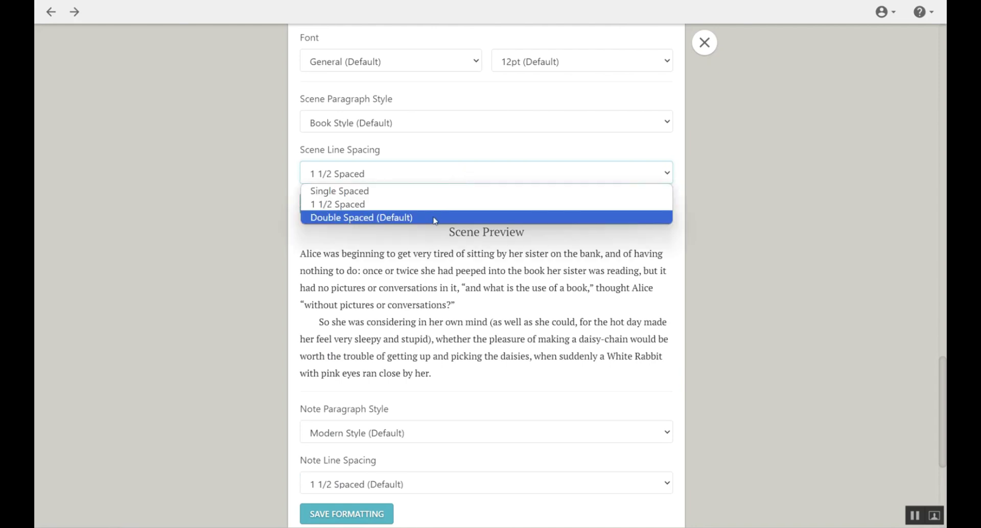
left_click(436, 217)
Look through the Note Paragraph Style and Note Line Spacing choices without changing them, and close the project settings.
scroll(389, 179, "down", 1)
scroll(528, 276, "down", 4)
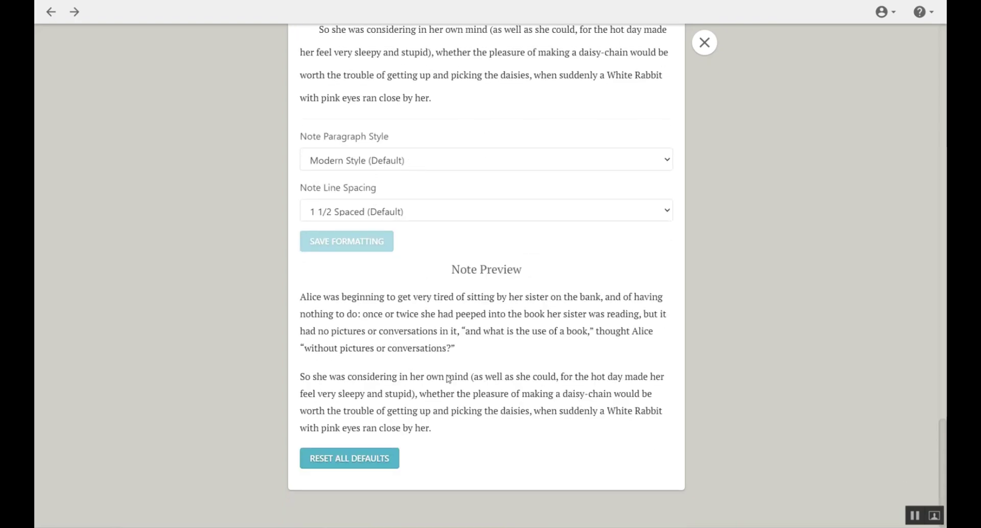
scroll(431, 105, "up", 4)
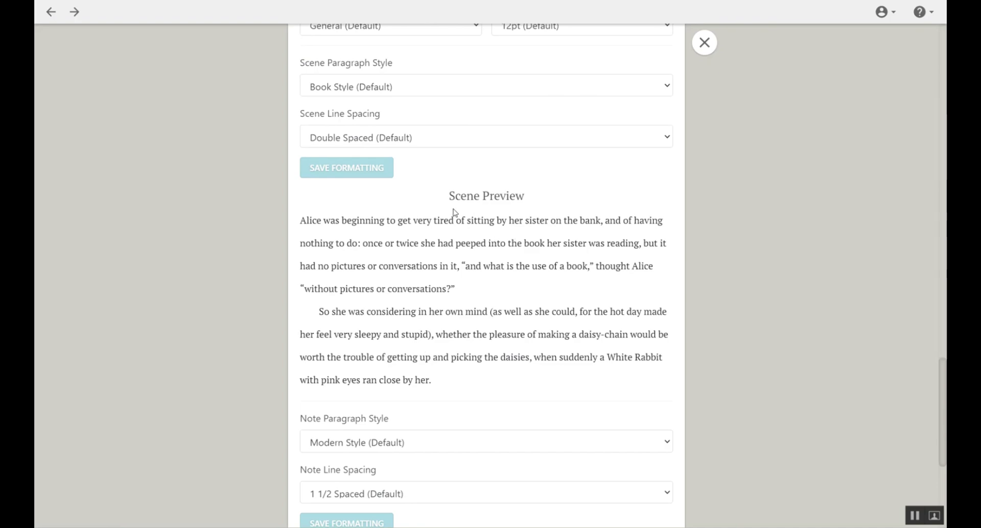
scroll(435, 243, "down", 4)
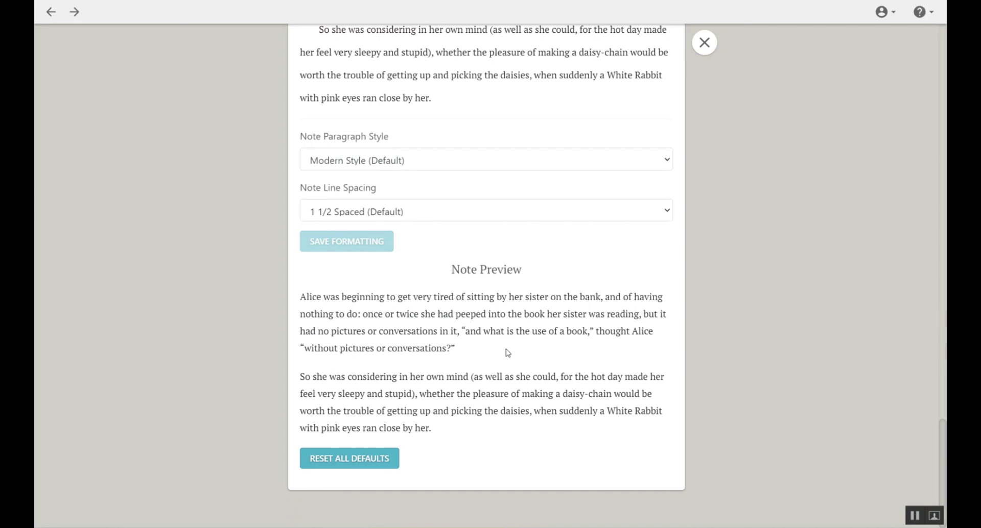
left_click(399, 164)
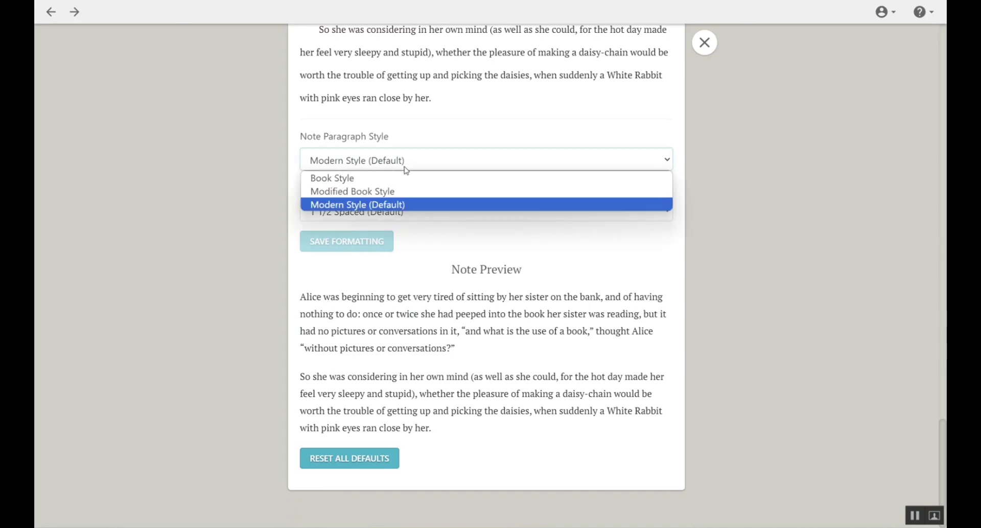
left_click(397, 346)
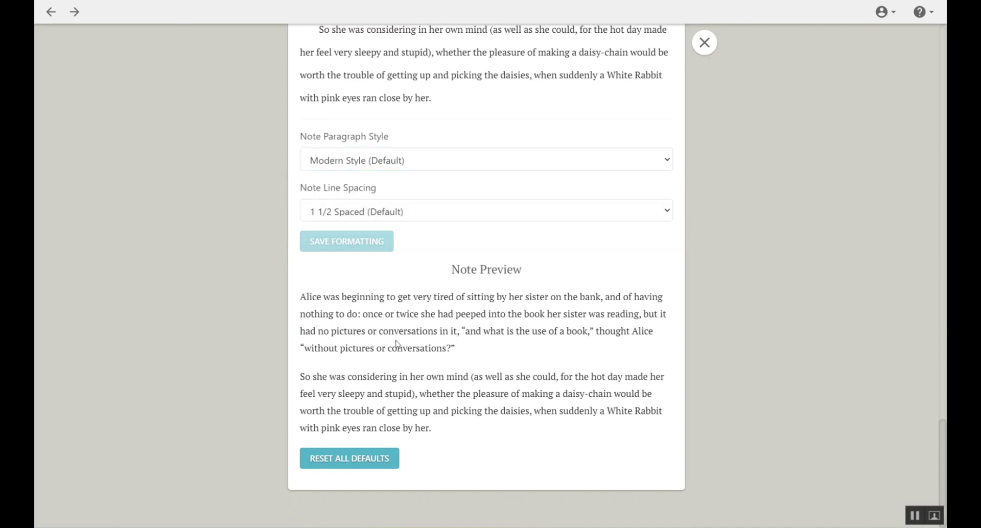
left_click(440, 210)
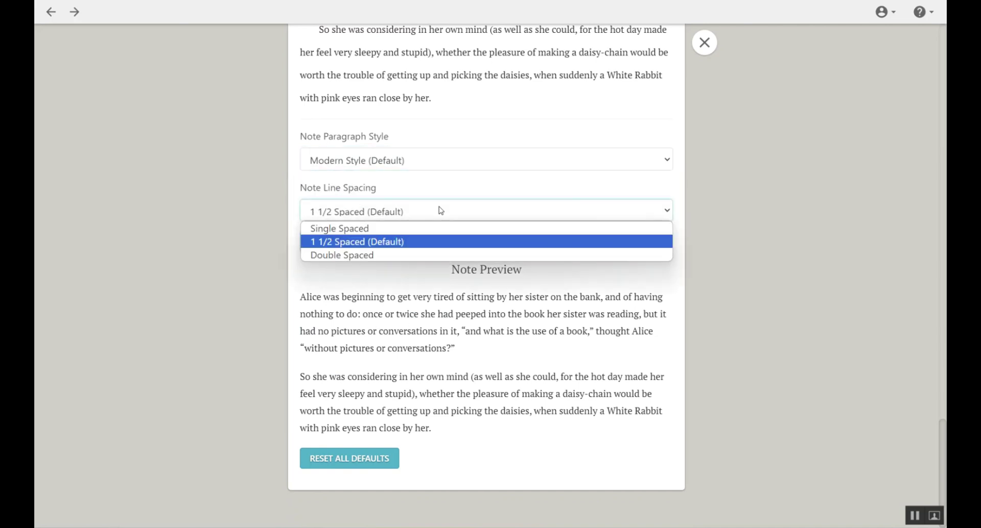
left_click(422, 386)
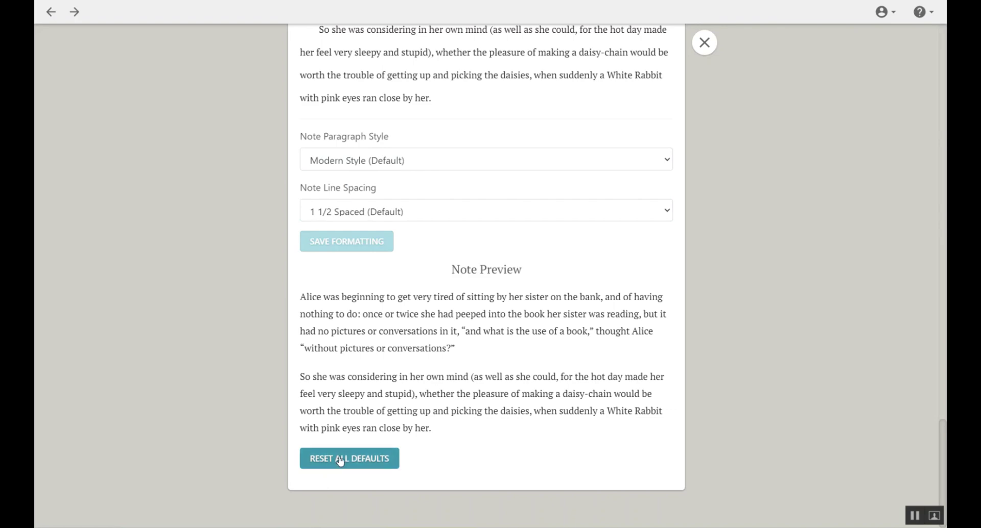
scroll(602, 332, "up", 15)
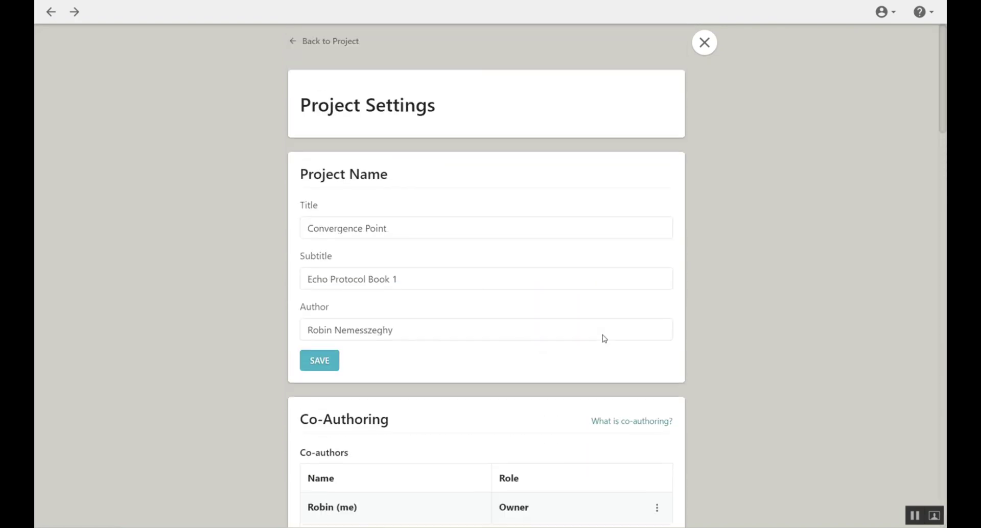
left_click(704, 44)
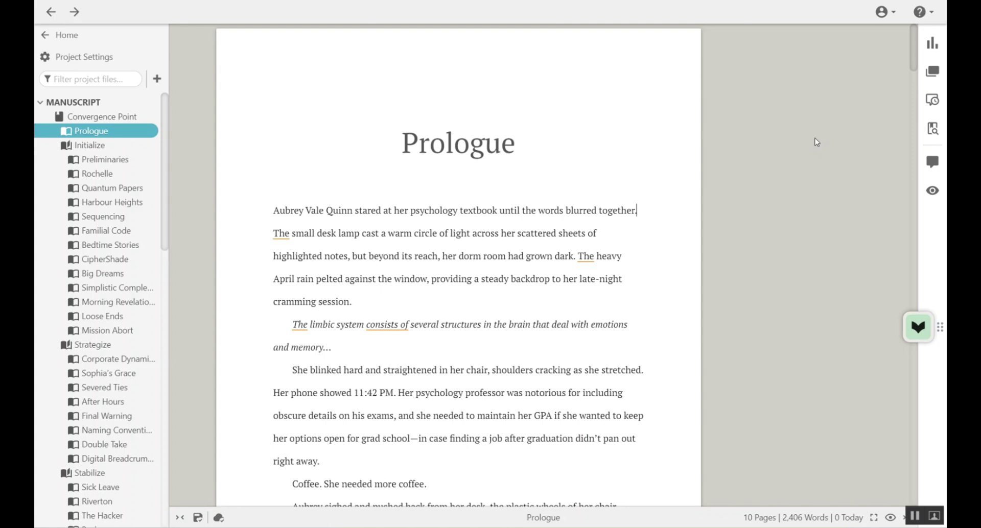
View the account's NaNoWriMo/Challenge offer and decline it.
left_click(884, 12)
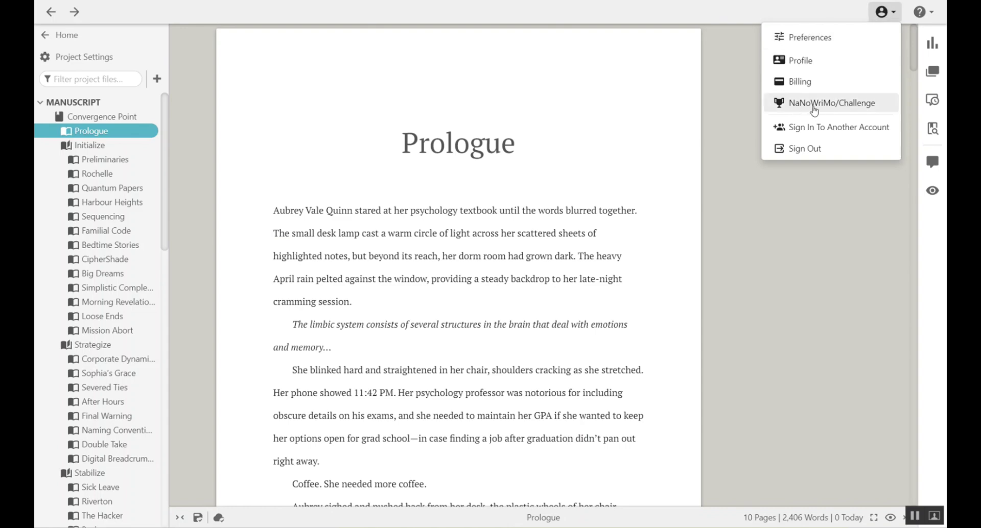
left_click(843, 104)
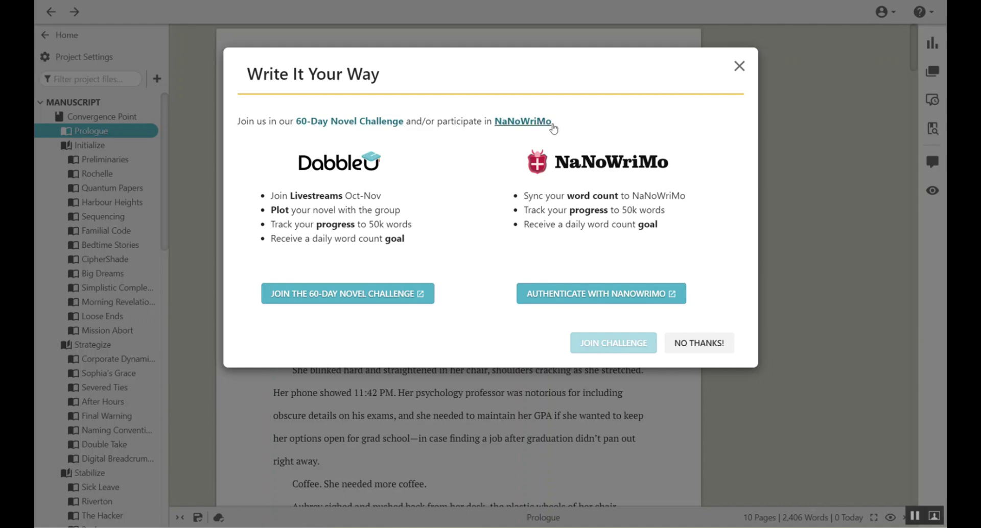
left_click(698, 344)
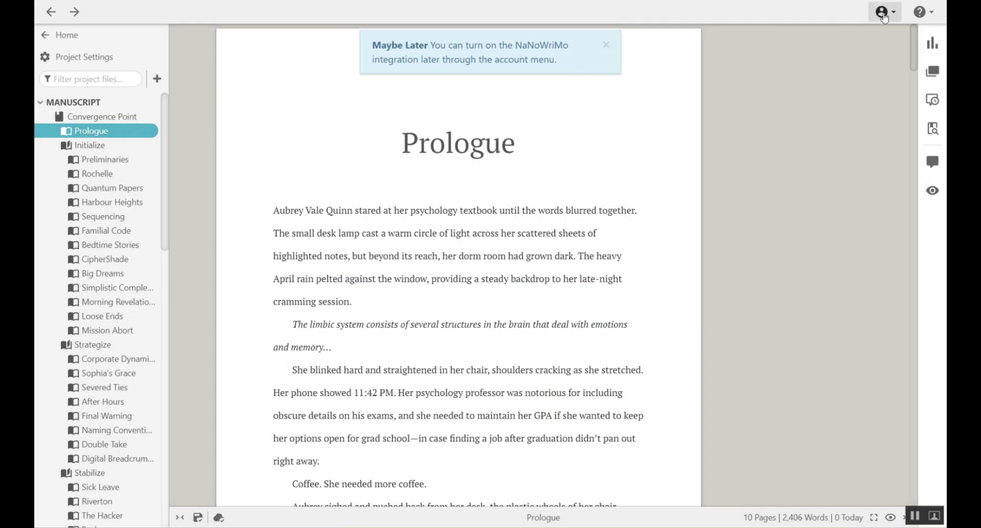
View the book's title page and the Preliminaries chapter, and look through the export formats for the Prologue chapter.
left_click(102, 117)
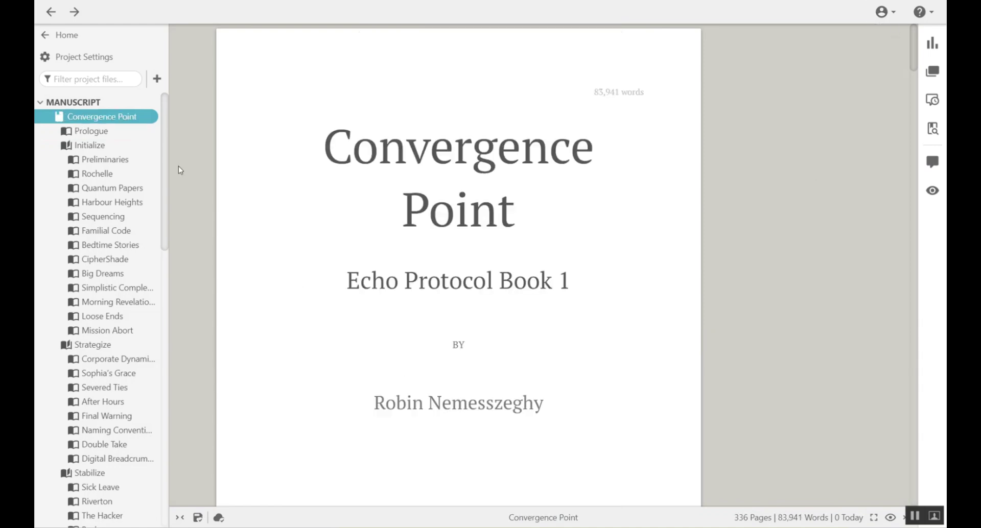
left_click(123, 162)
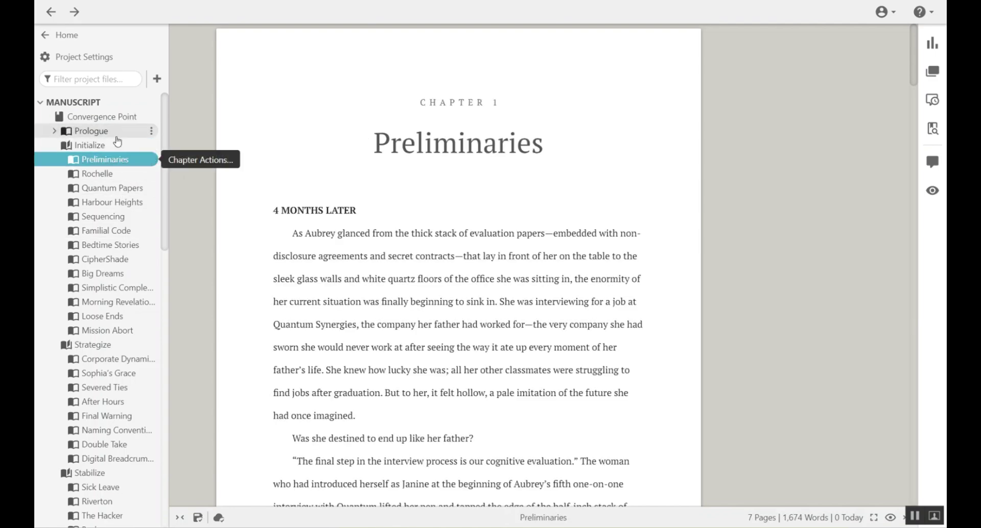
left_click(146, 132)
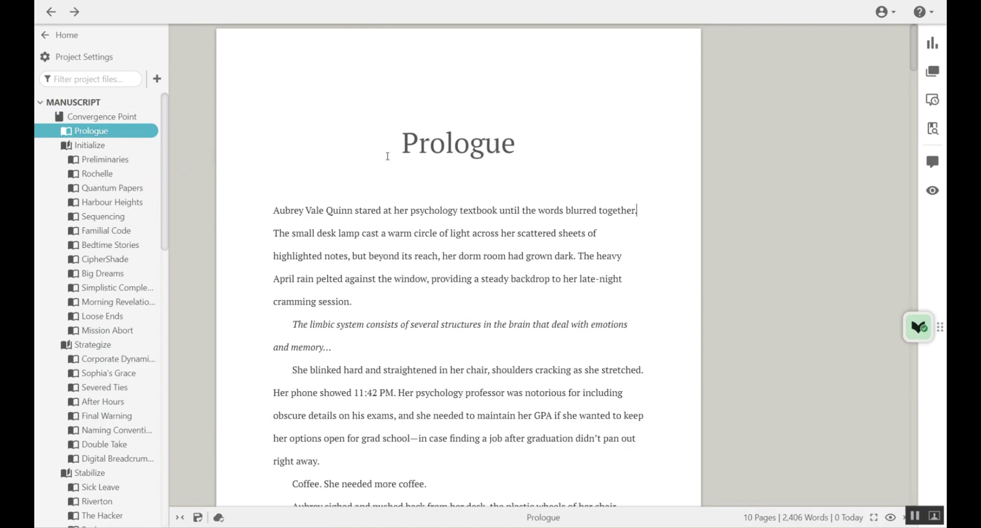
left_click(151, 131)
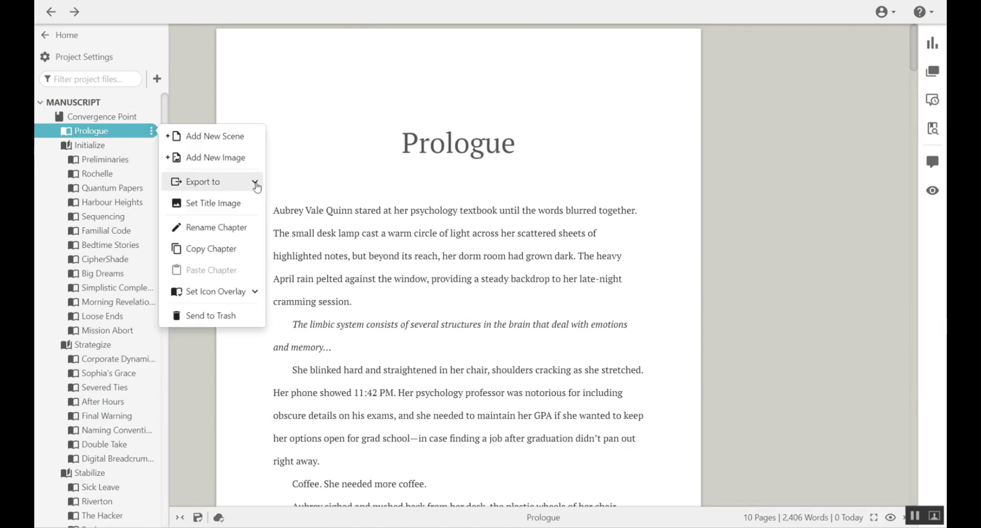
left_click(255, 184)
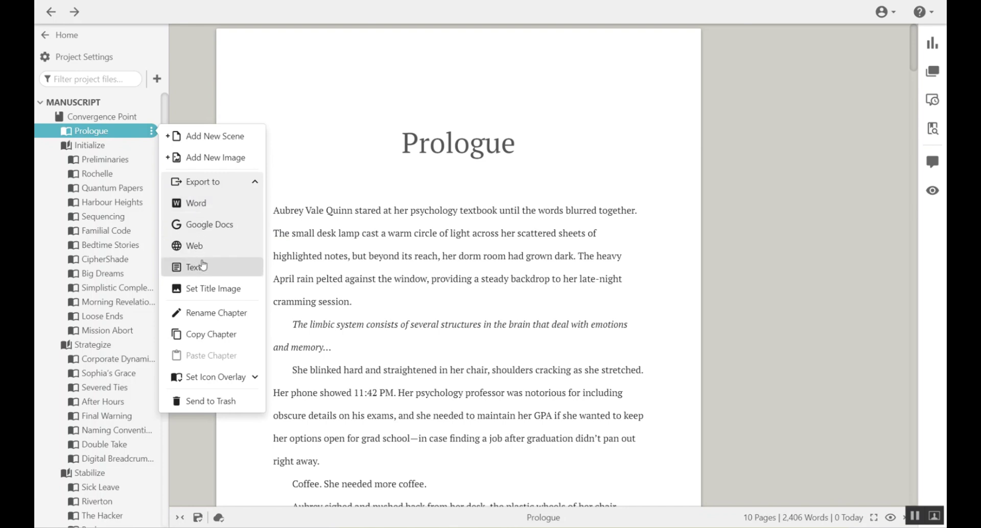
left_click(255, 183)
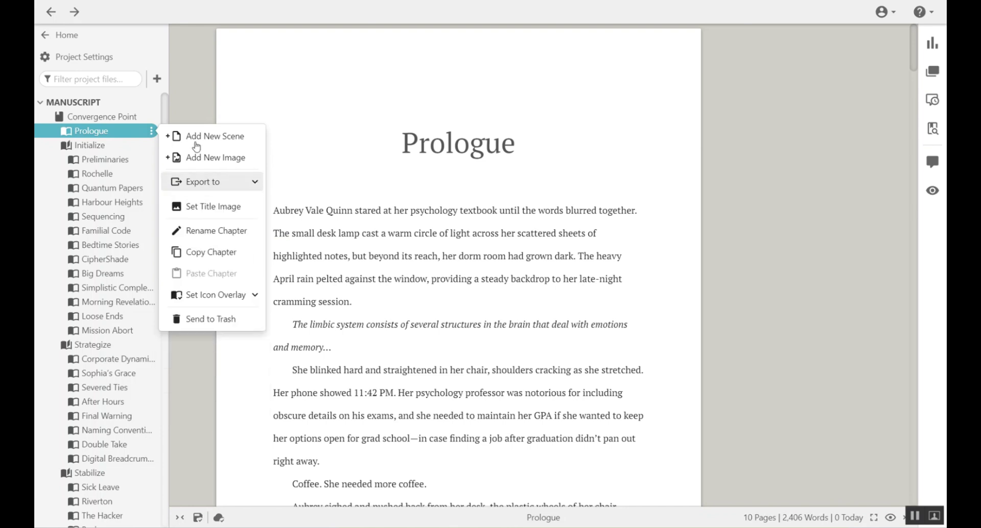
Look through the export formats offered for the whole Convergence Point book.
left_click(151, 118)
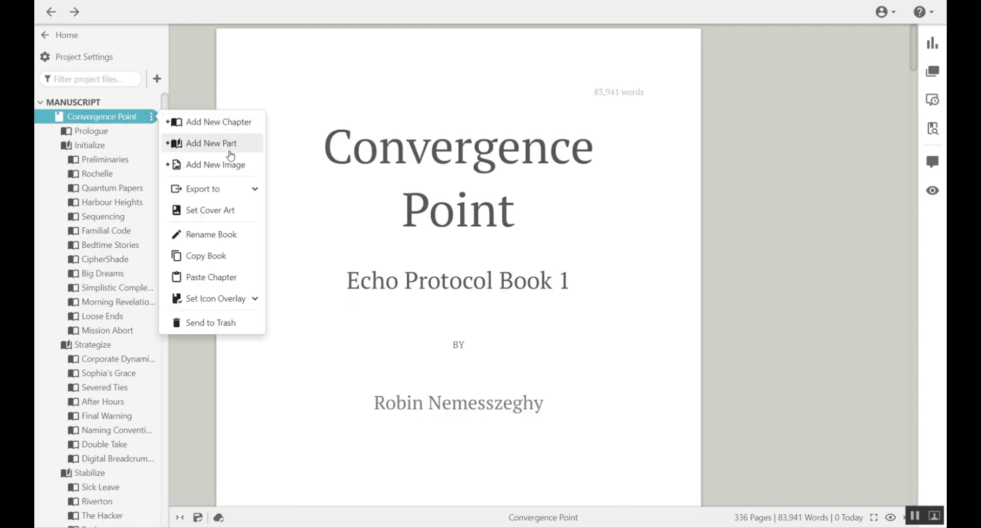
left_click(254, 190)
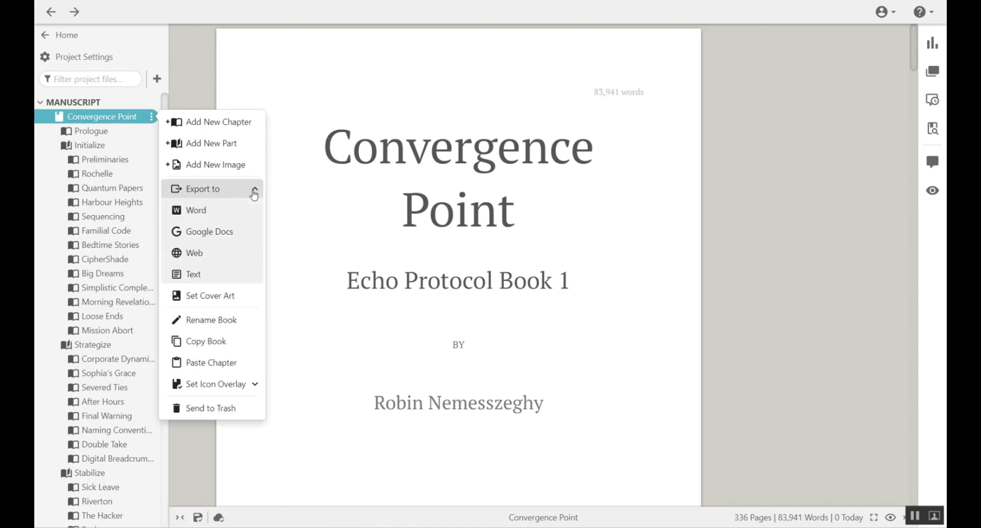
left_click(254, 190)
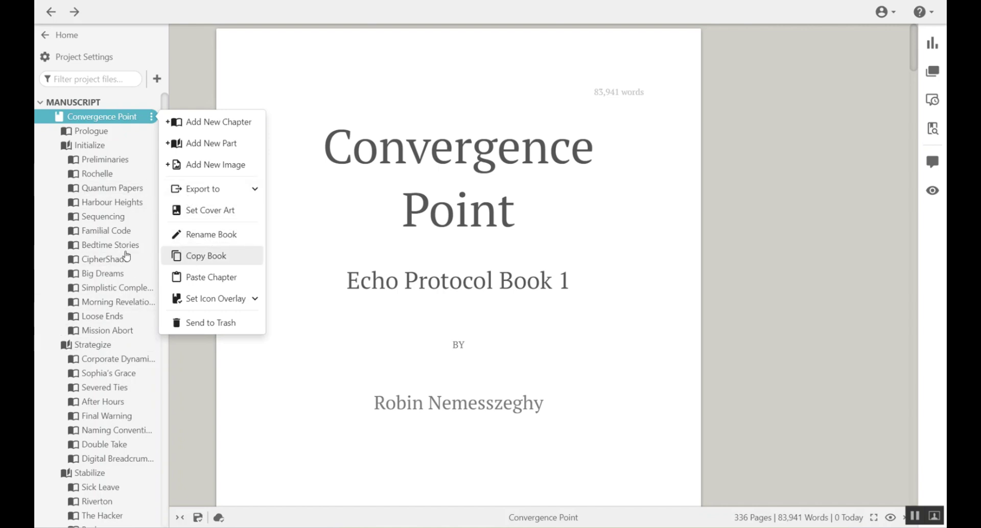
Start a Word export of the entire book in Manuscript Format with the suggested filename, and cancel saving the file.
left_click(253, 193)
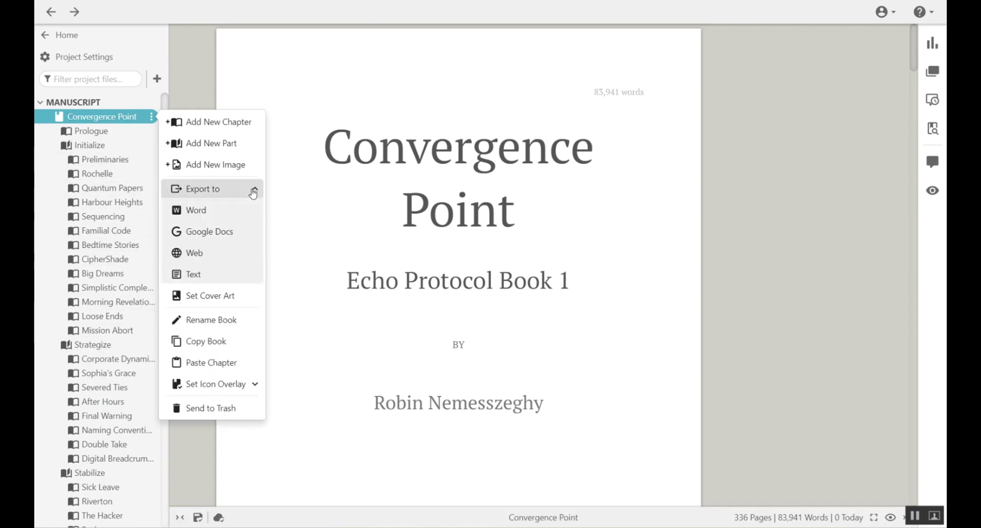
left_click(202, 215)
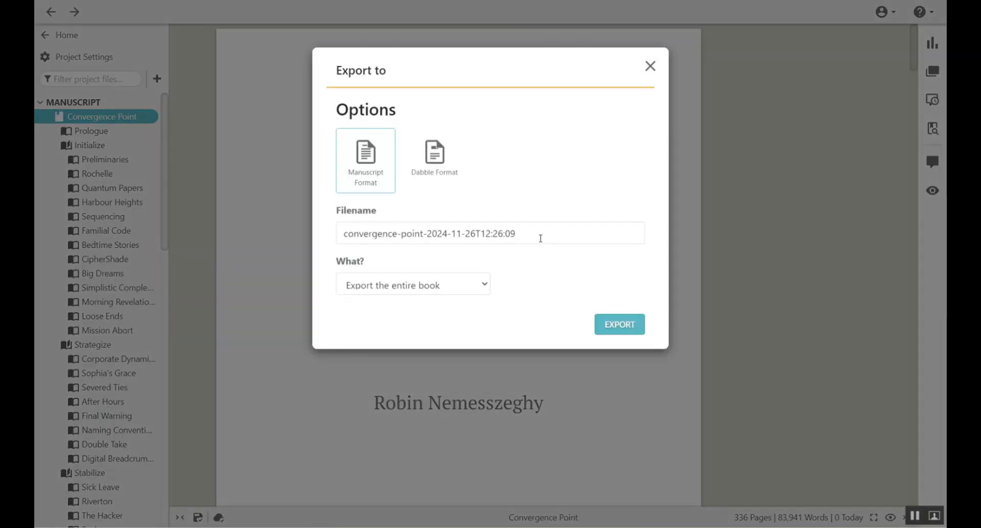
left_click_drag(524, 236, 182, 256)
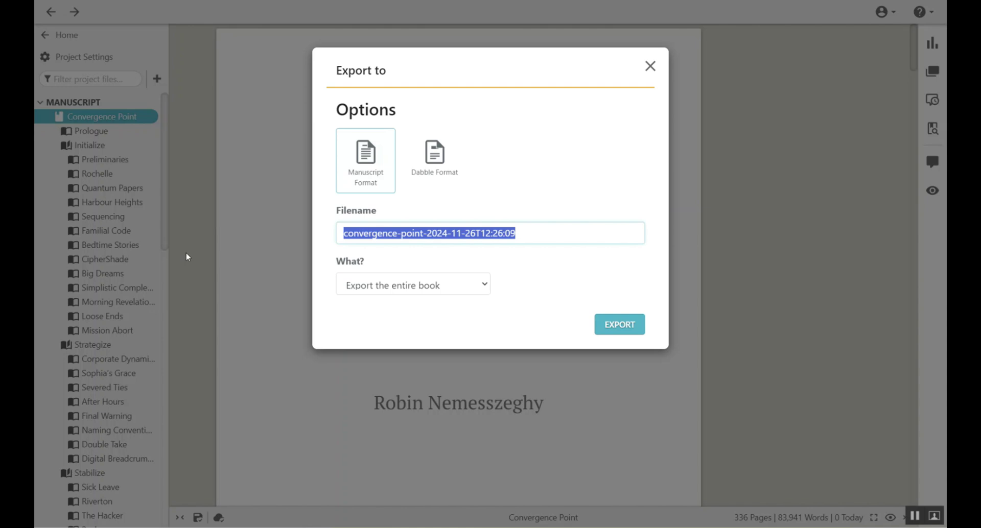
left_click(499, 266)
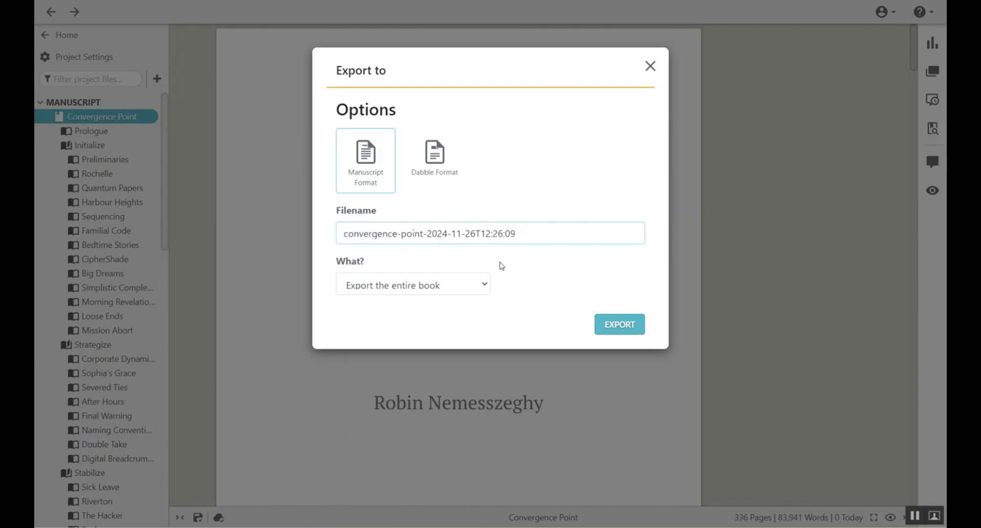
left_click(434, 154)
left_click(373, 152)
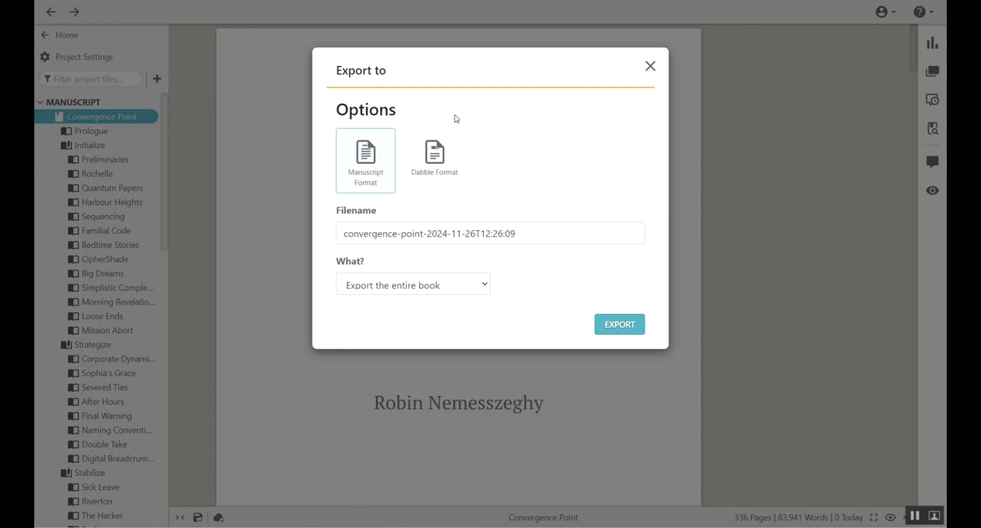
left_click(621, 328)
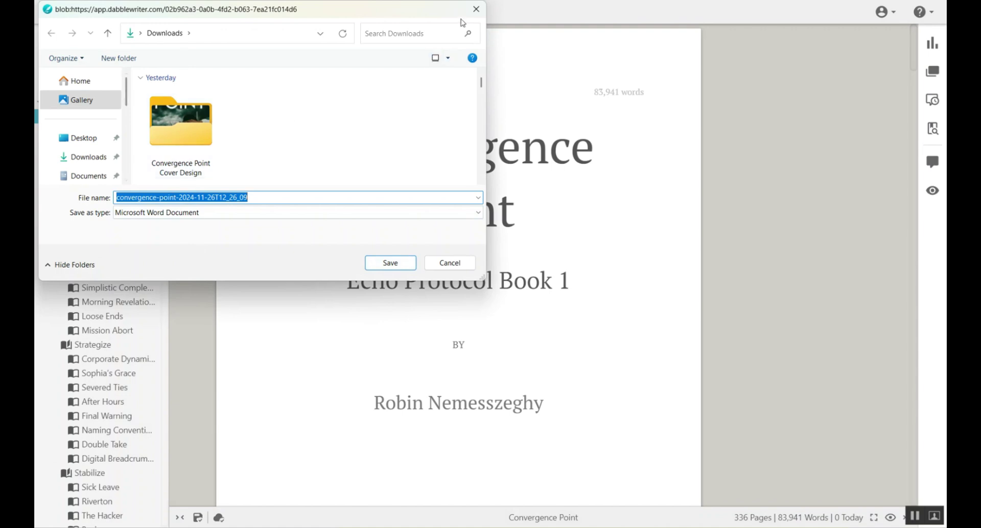
left_click(476, 9)
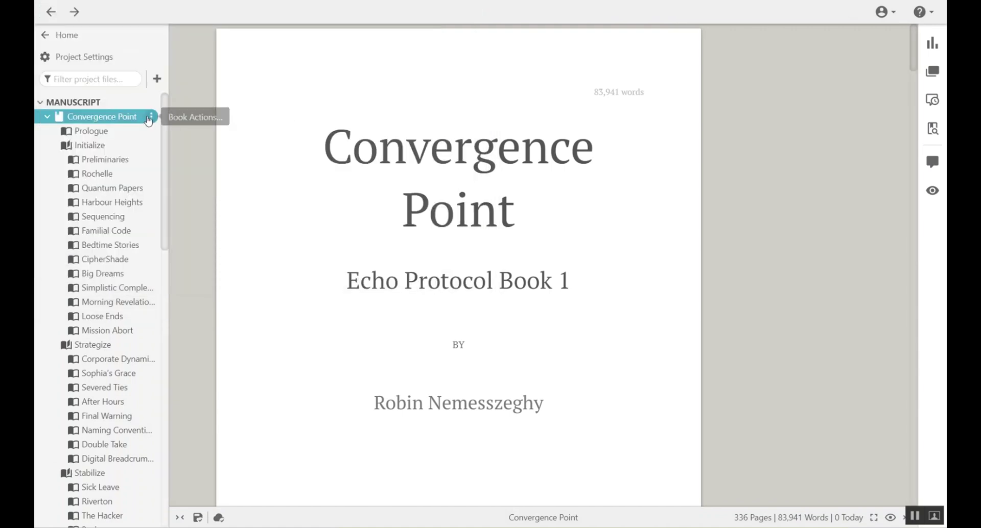
Review the Word export options for the Convergence Point book, choose to export a few chapters, and leave without exporting.
left_click(150, 119)
left_click(253, 190)
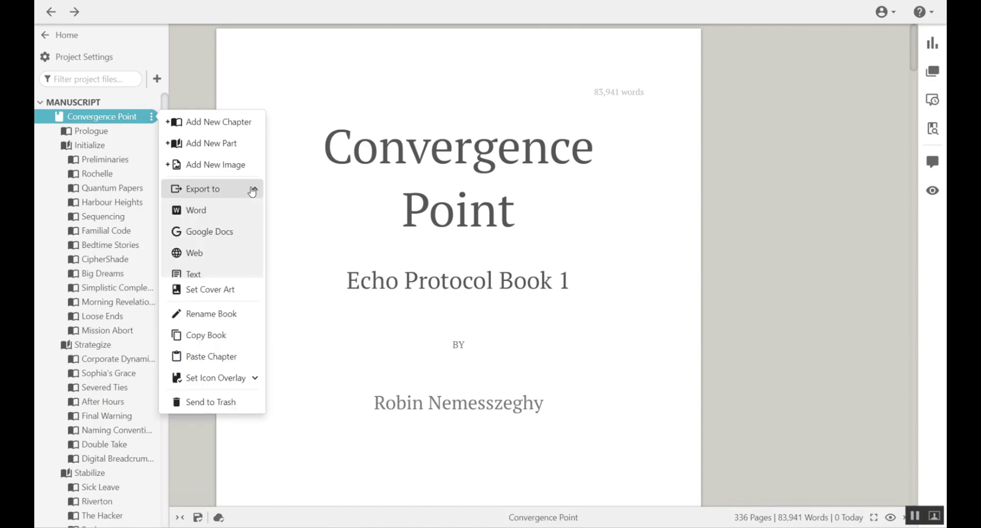
left_click(215, 210)
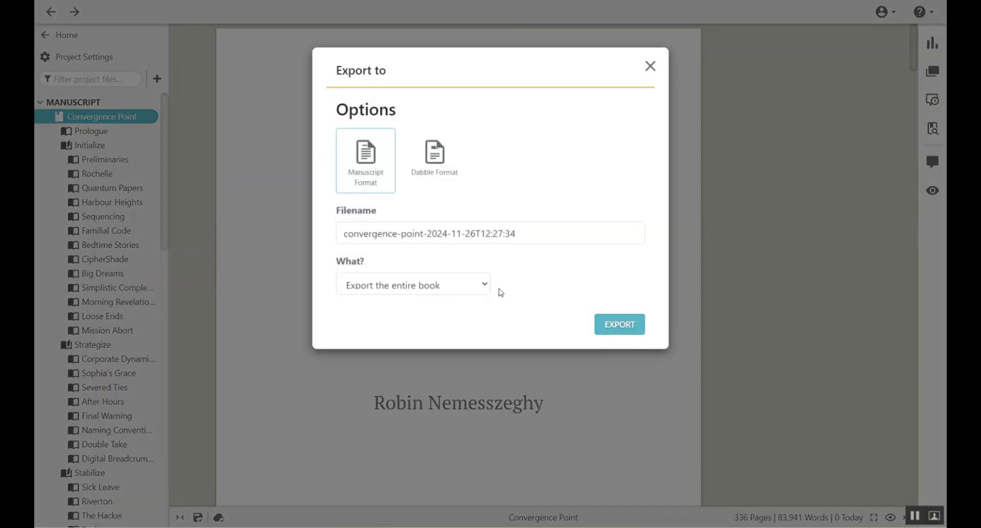
left_click(480, 284)
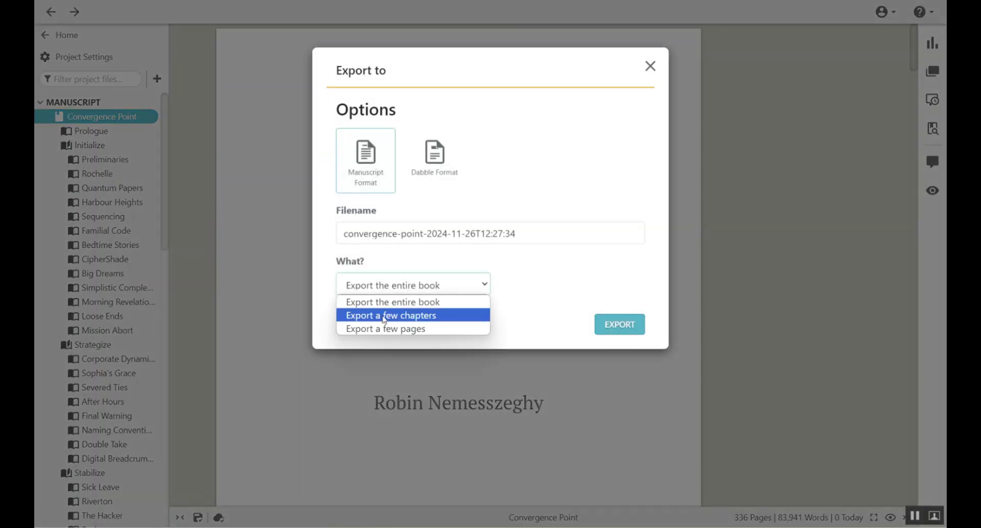
left_click(442, 320)
left_click(519, 288)
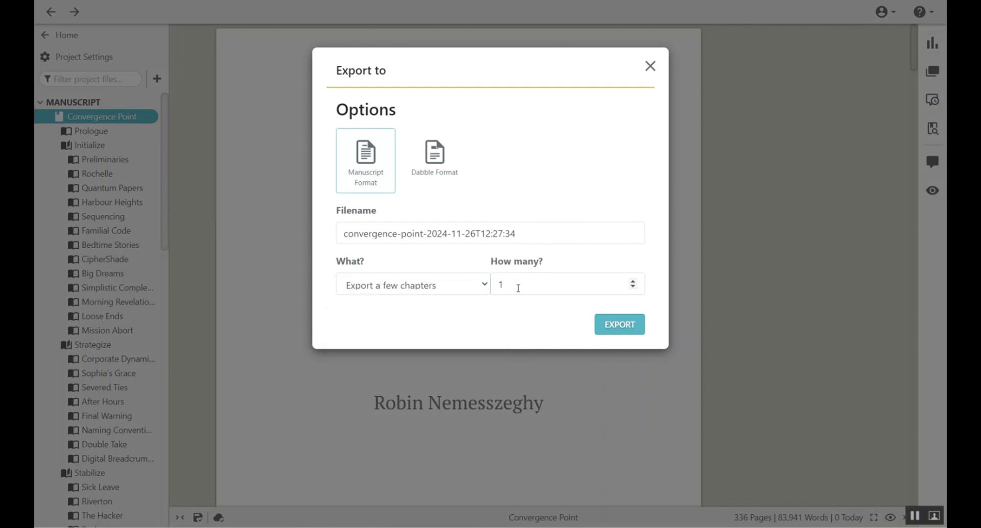
left_click(650, 66)
Open the Prologue chapter, review its Word export options, and leave without exporting.
left_click(128, 131)
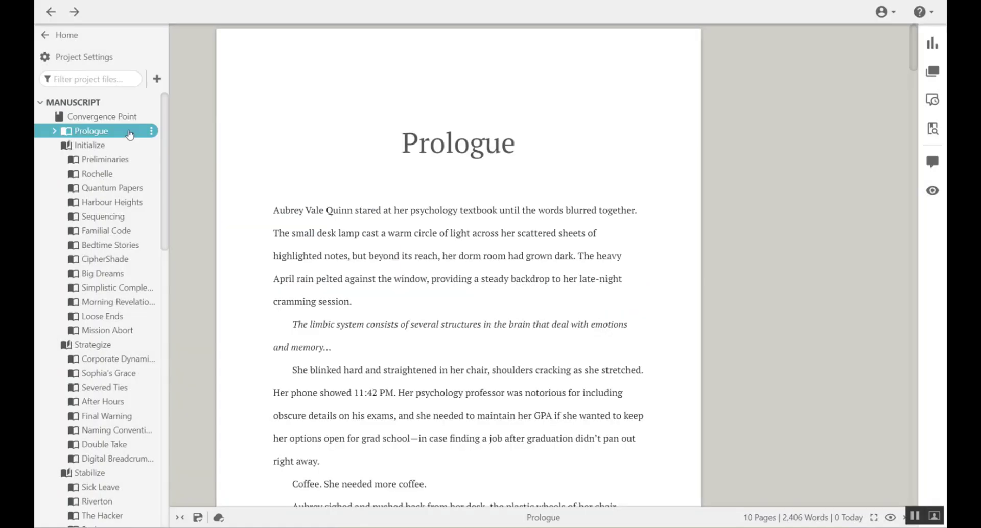
left_click(152, 131)
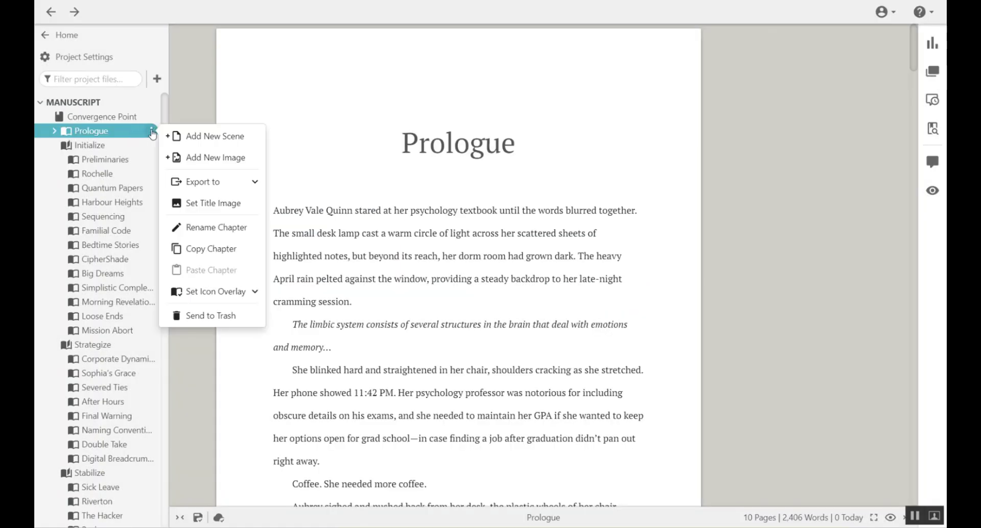
left_click(252, 182)
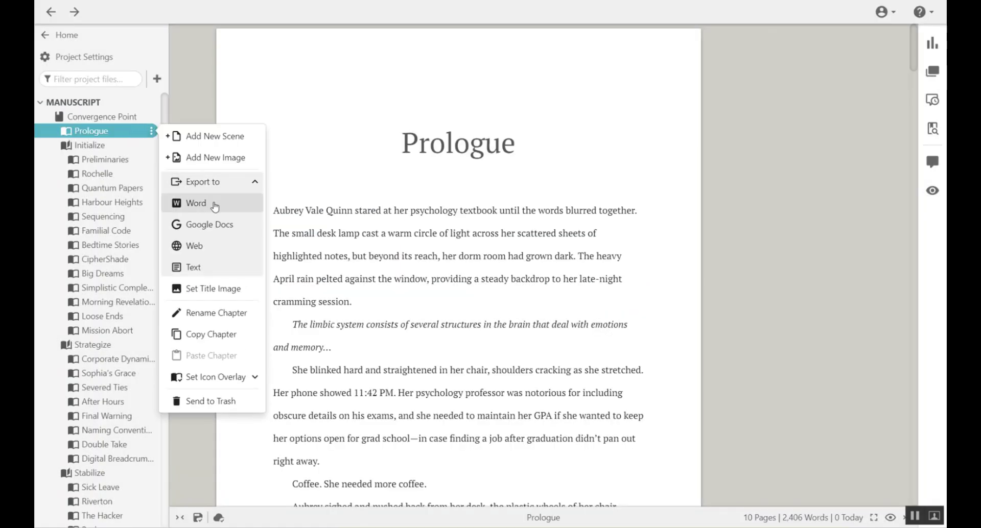
left_click(214, 204)
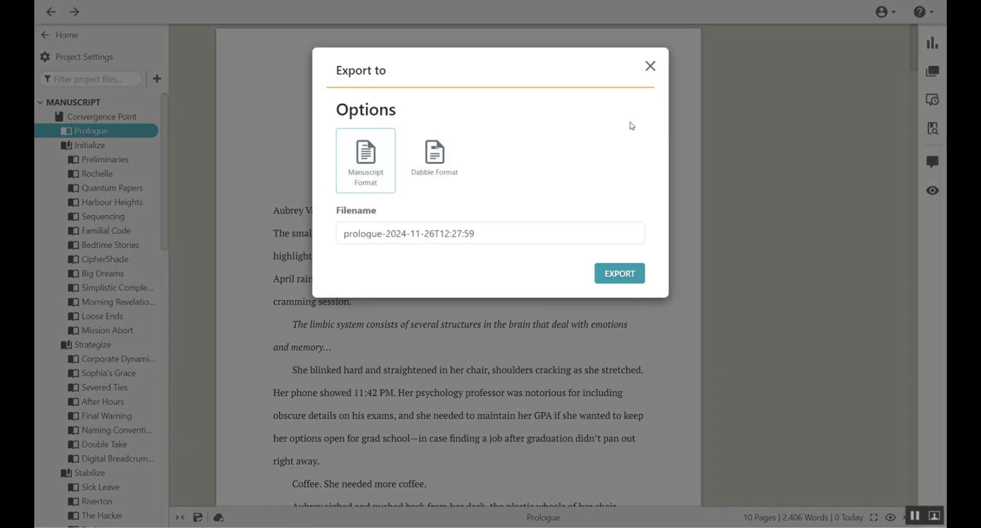
left_click(650, 67)
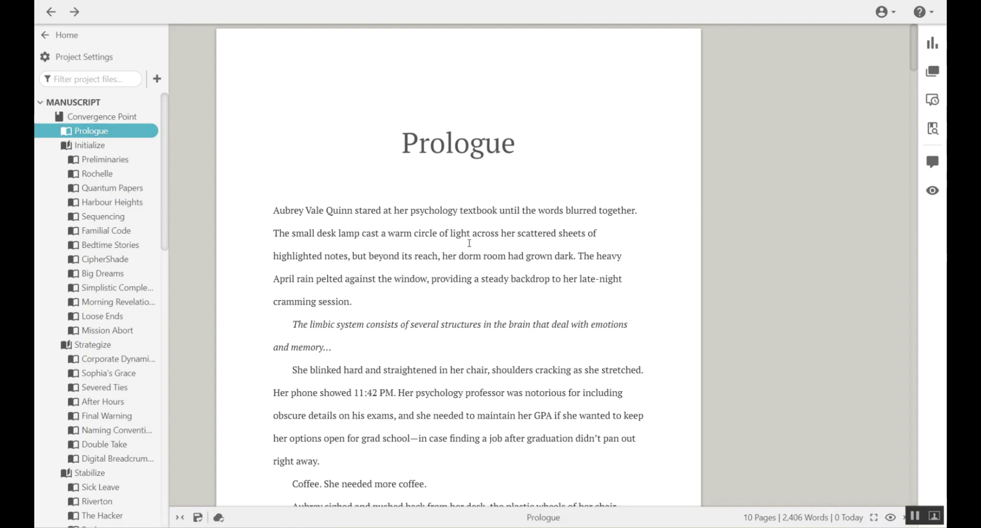
left_click(117, 121)
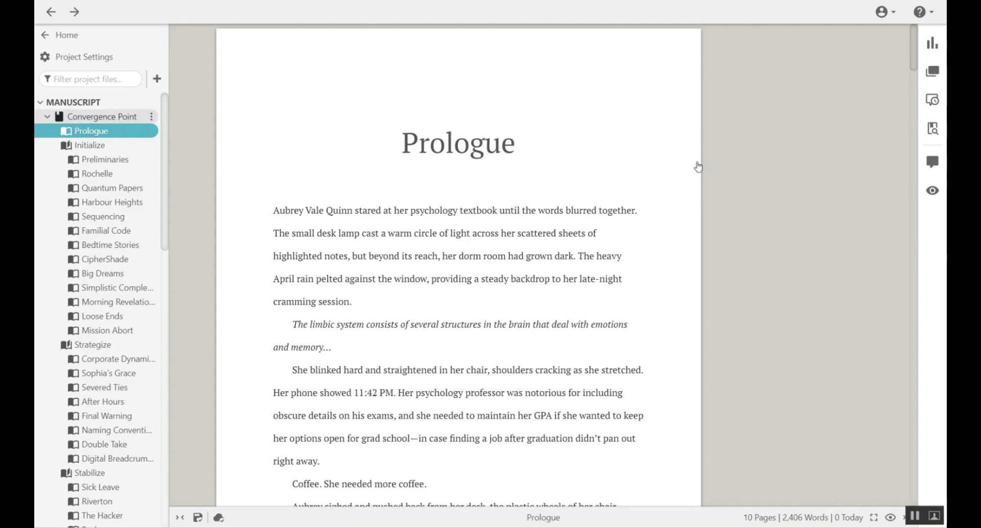